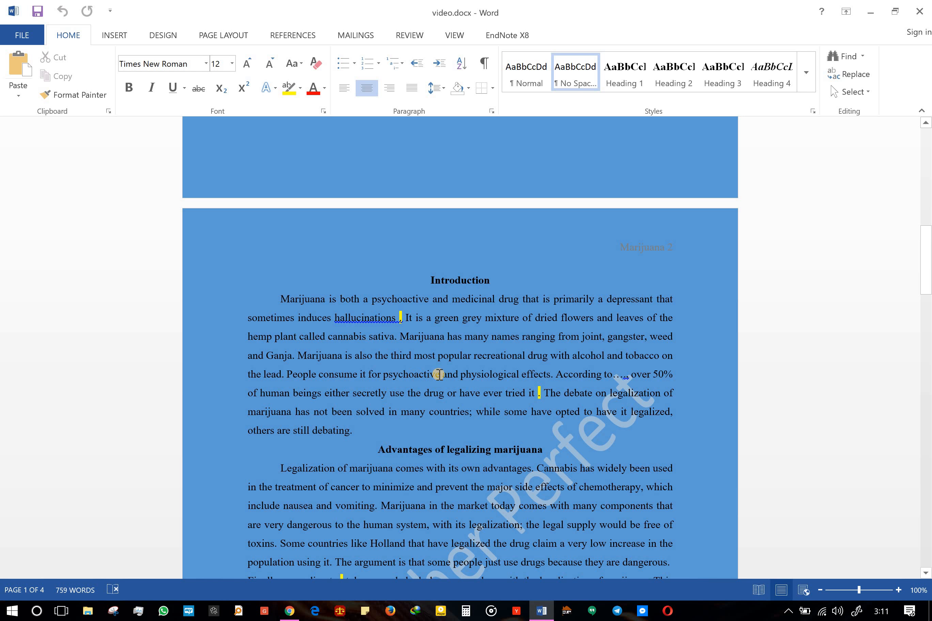
Arrange the document and the Chrome window with the marijuana legalization search results side by side
left_click(534, 393)
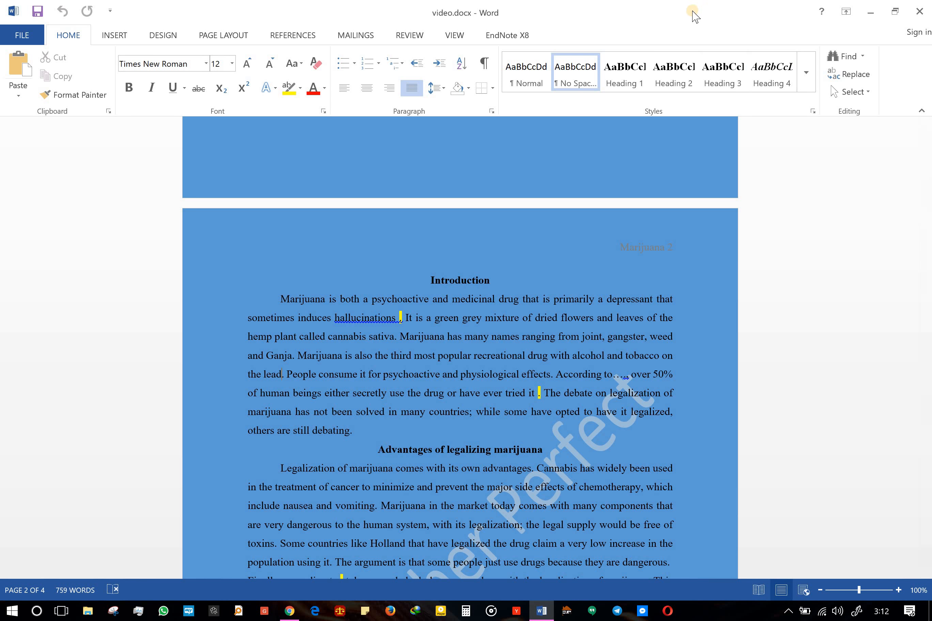
left_click_drag(692, 12, 0, 189)
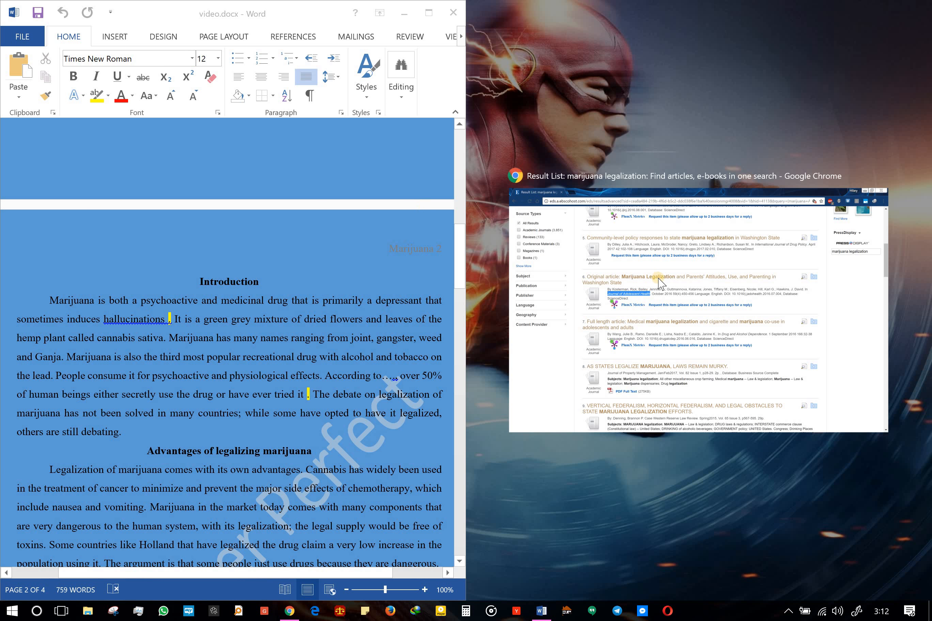
left_click(690, 317)
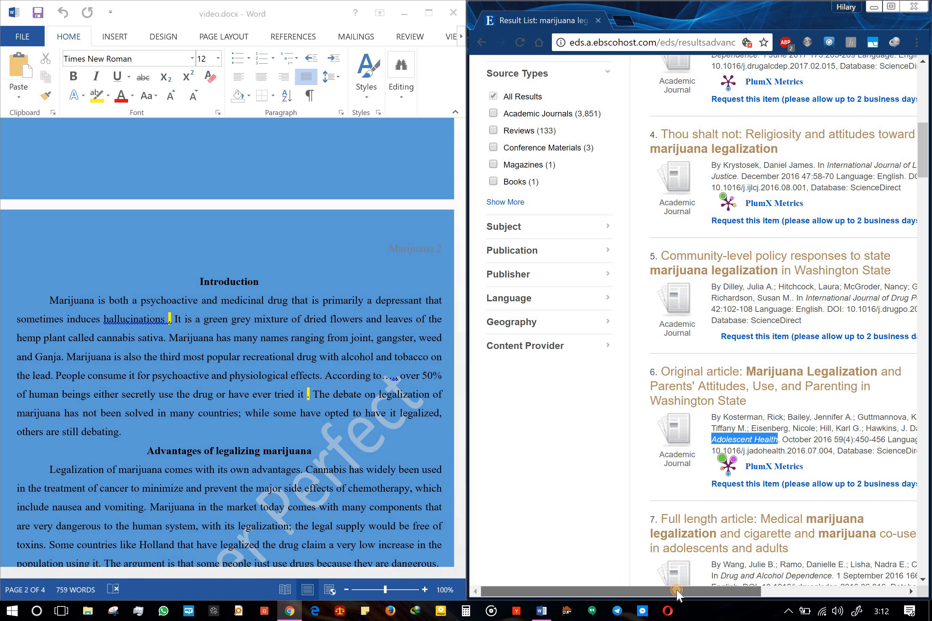
left_click_drag(678, 592, 760, 593)
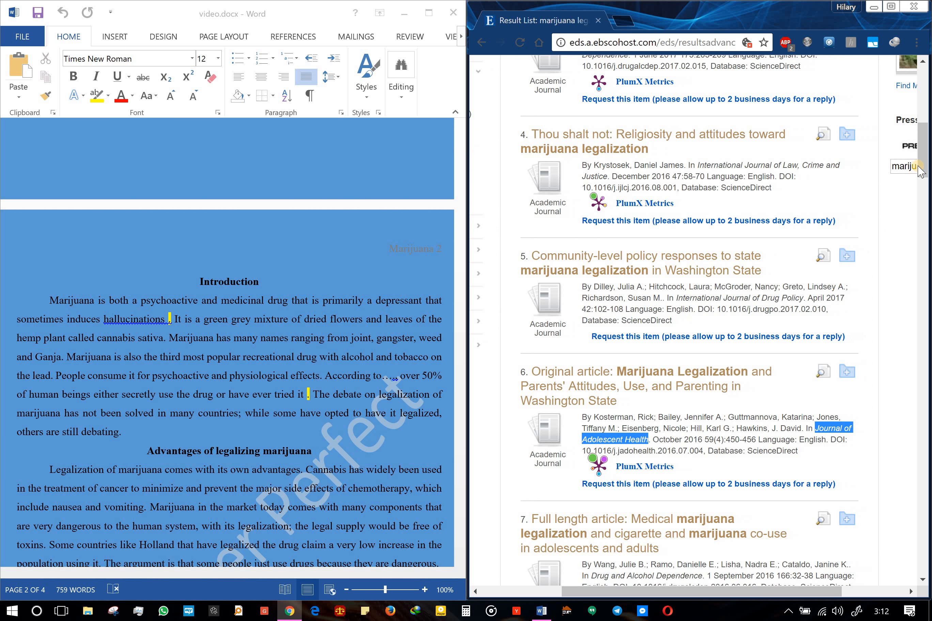
left_click_drag(921, 135, 921, 71)
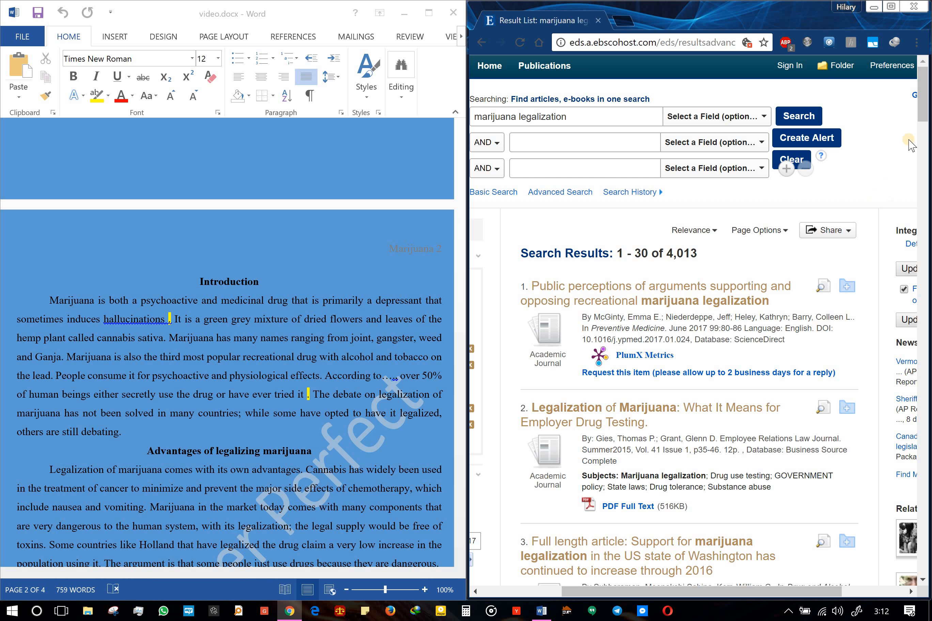
scroll(925, 133, "down", 1)
scroll(925, 132, "down", 3)
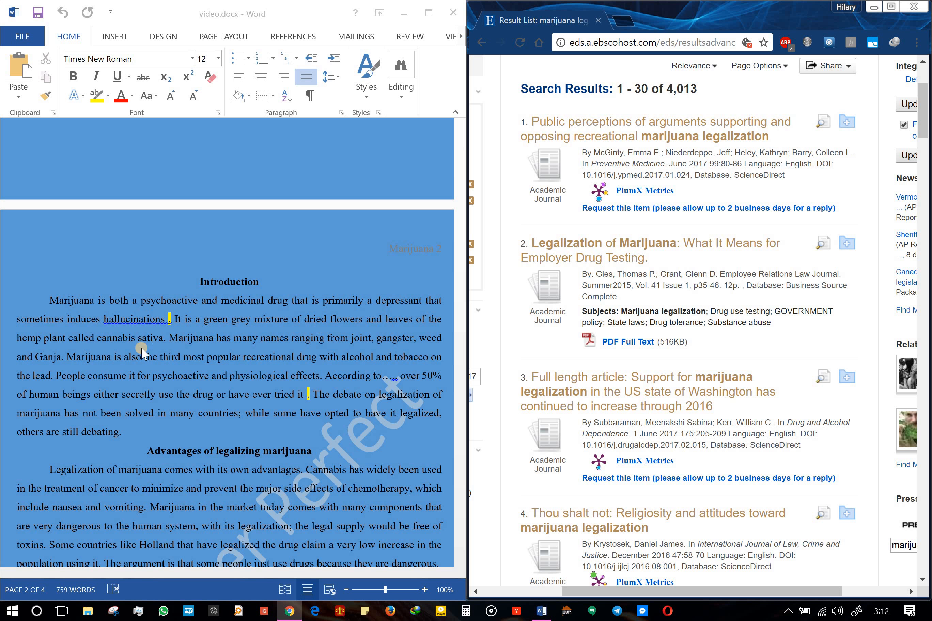
Place the cursor after "the lead" in the Introduction and set the document's citation style to APA
left_click(54, 374)
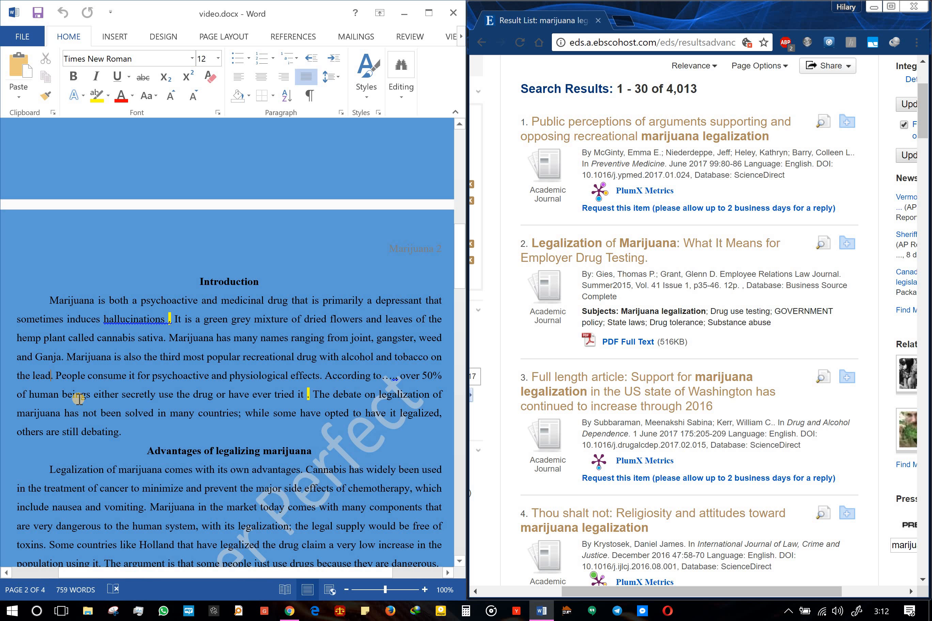
left_click(52, 377)
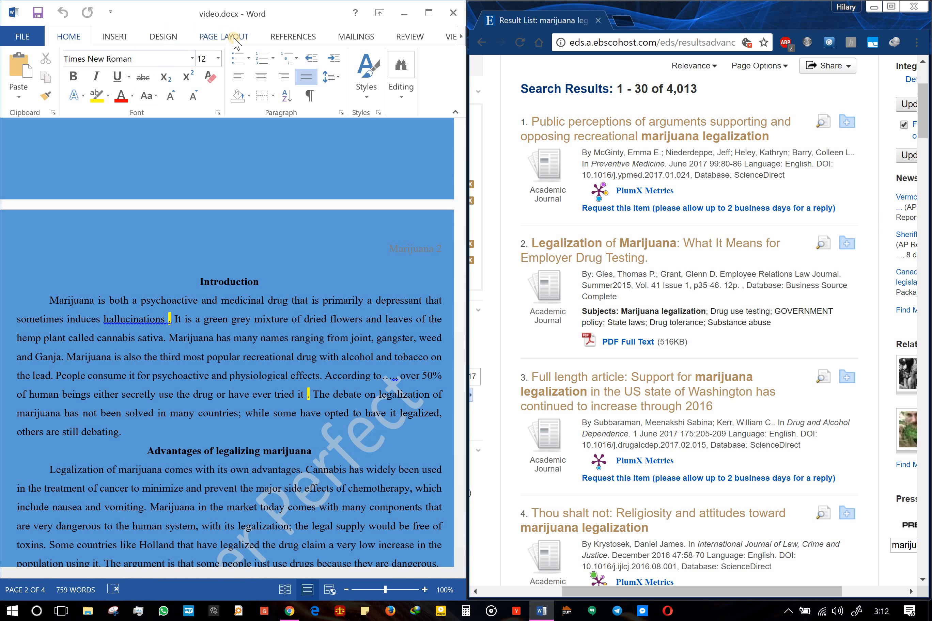
left_click(290, 40)
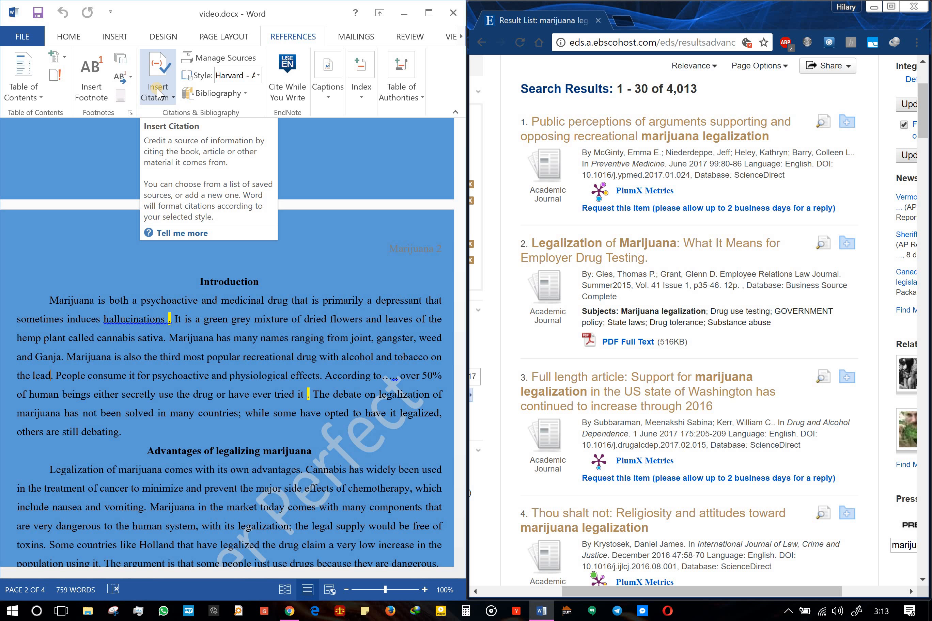
left_click(258, 75)
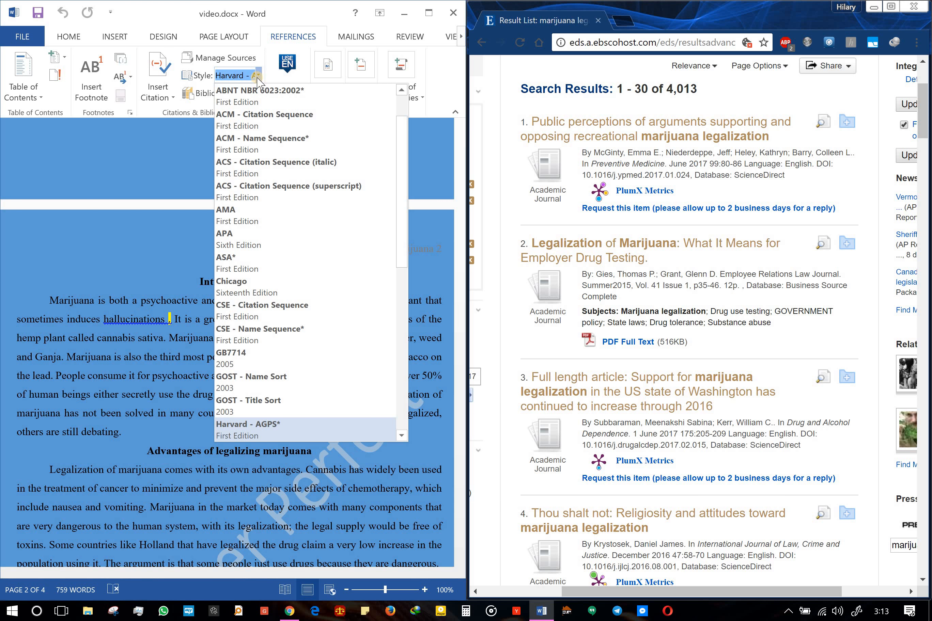
left_click(232, 241)
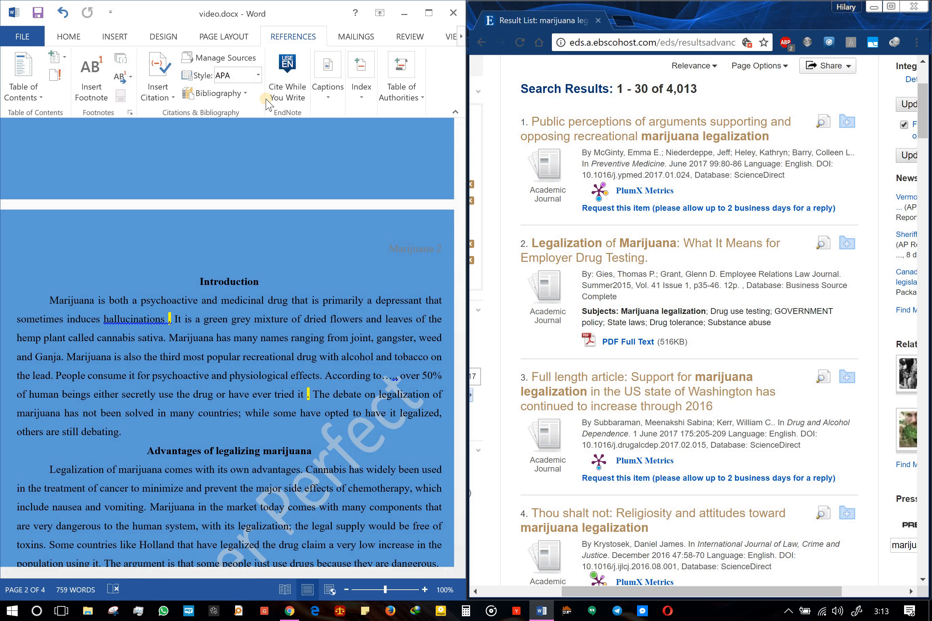
Set the document's citation style to Harvard - AGPS
left_click(258, 76)
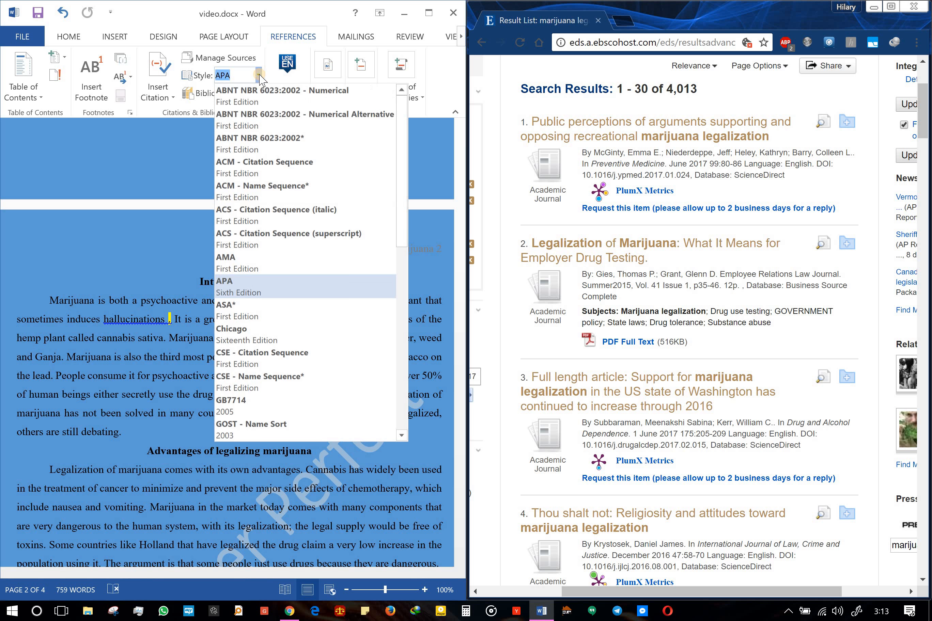
left_click(401, 435)
left_click(401, 436)
left_click(401, 435)
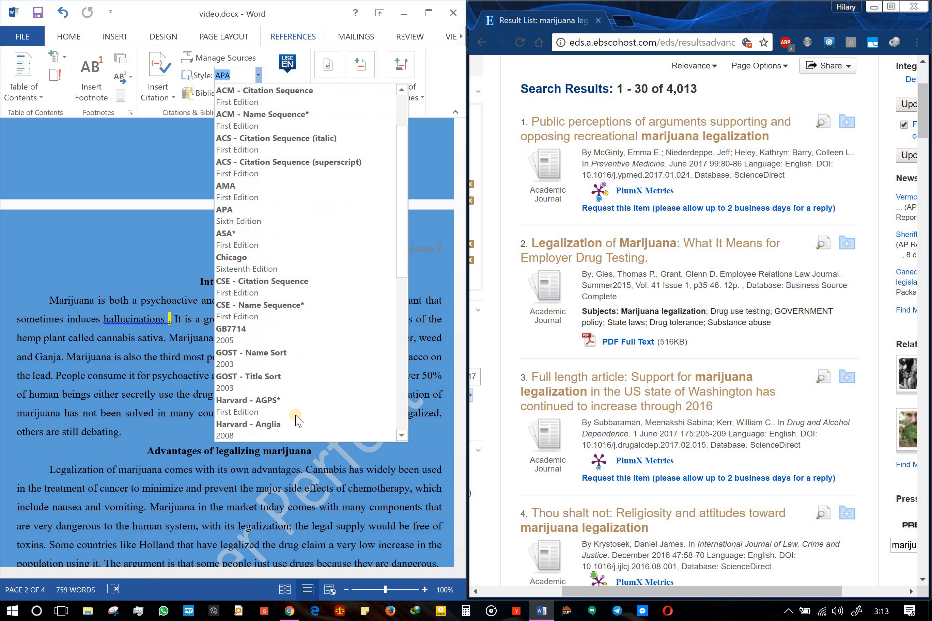
left_click(269, 406)
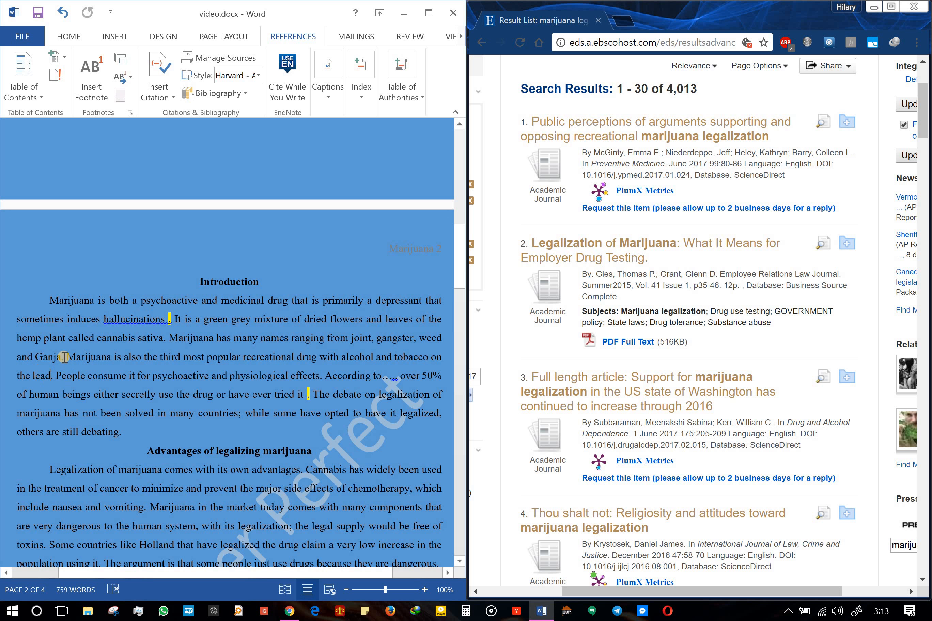
Start adding a new citation source after "the lead" in the Introduction paragraph
left_click(52, 377)
left_click(162, 96)
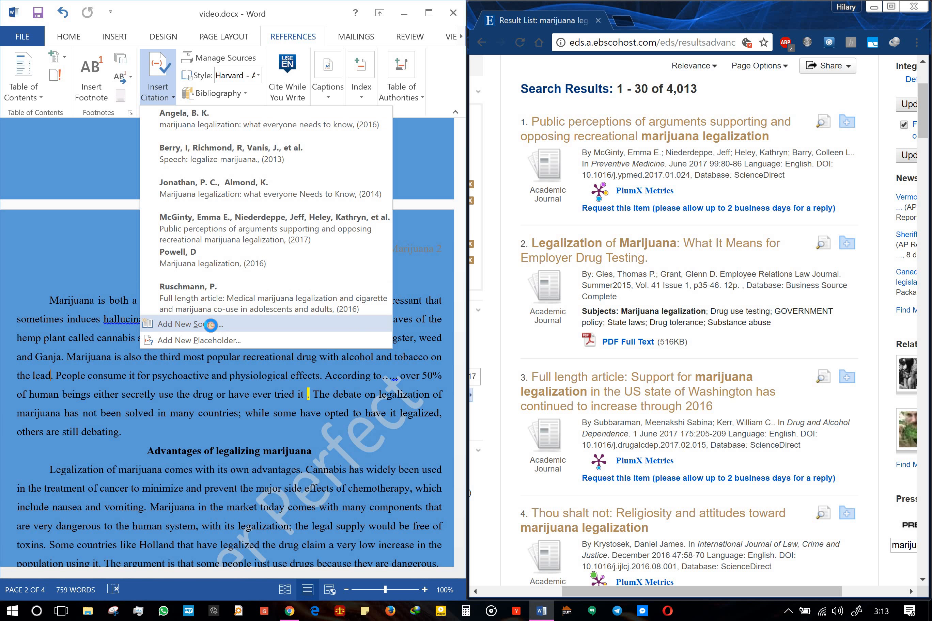
left_click(211, 328)
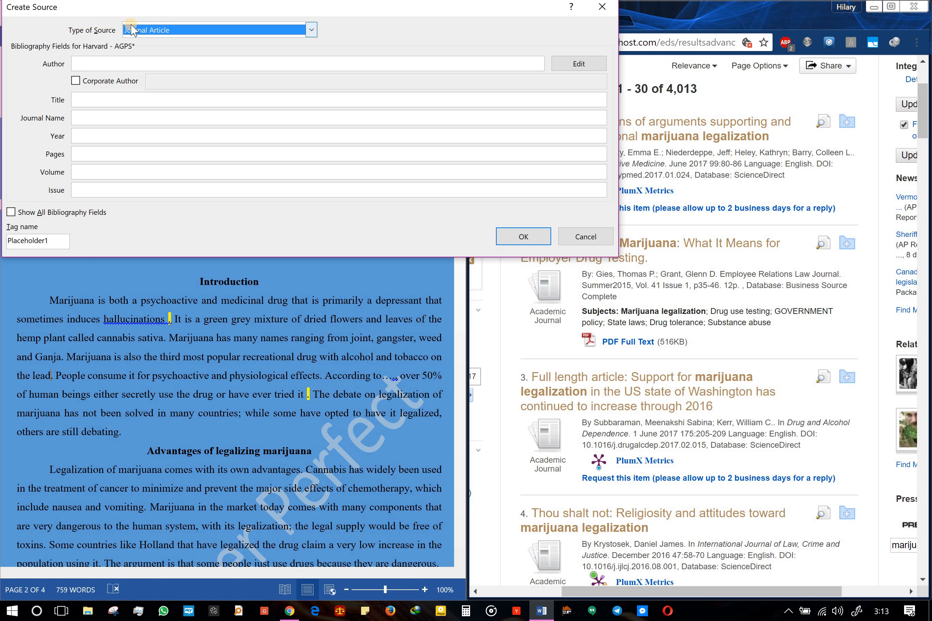
Switch the source type to Book to view its fields, and set it back to Journal Article
left_click(311, 30)
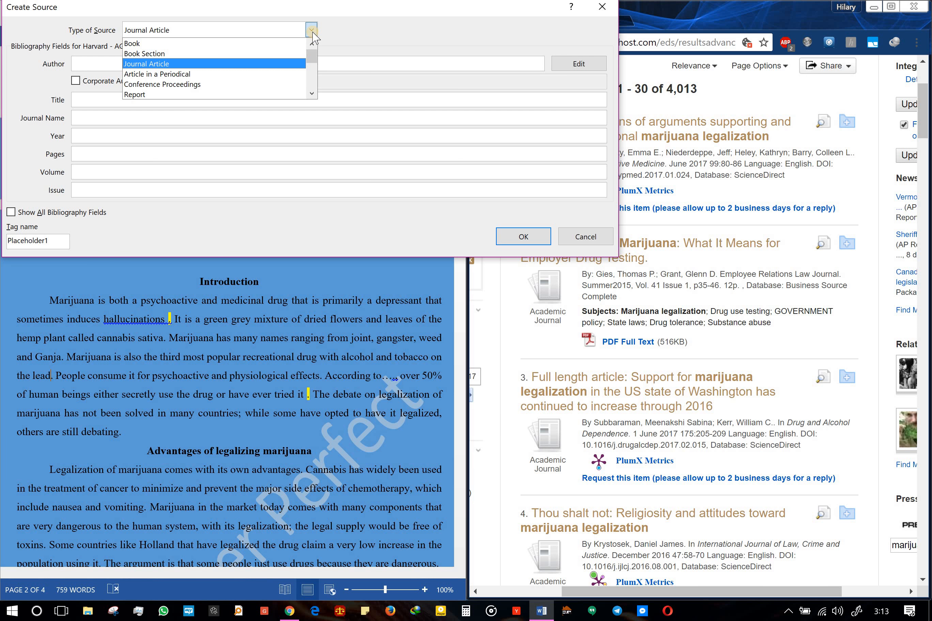
left_click(268, 43)
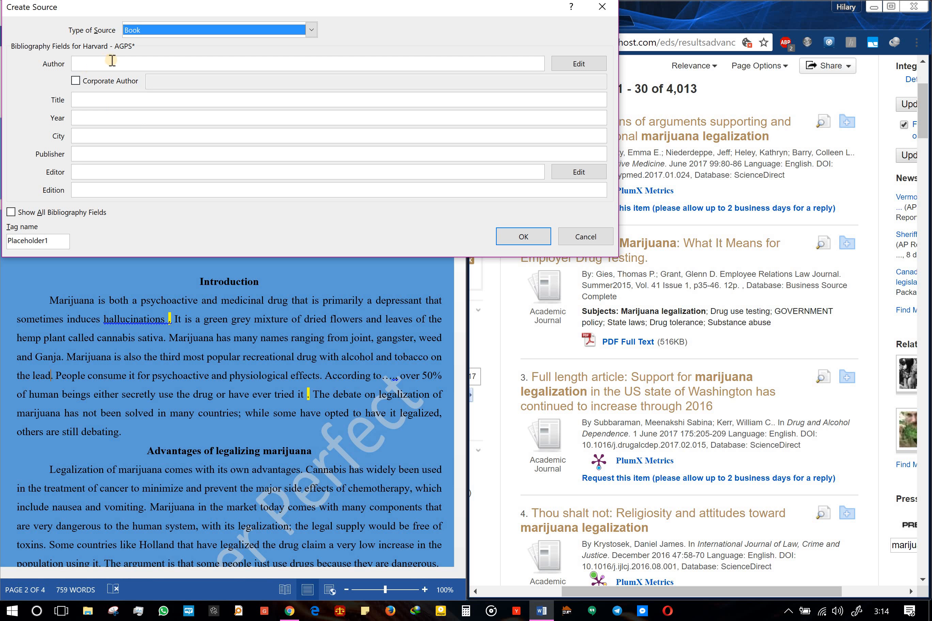
left_click(311, 29)
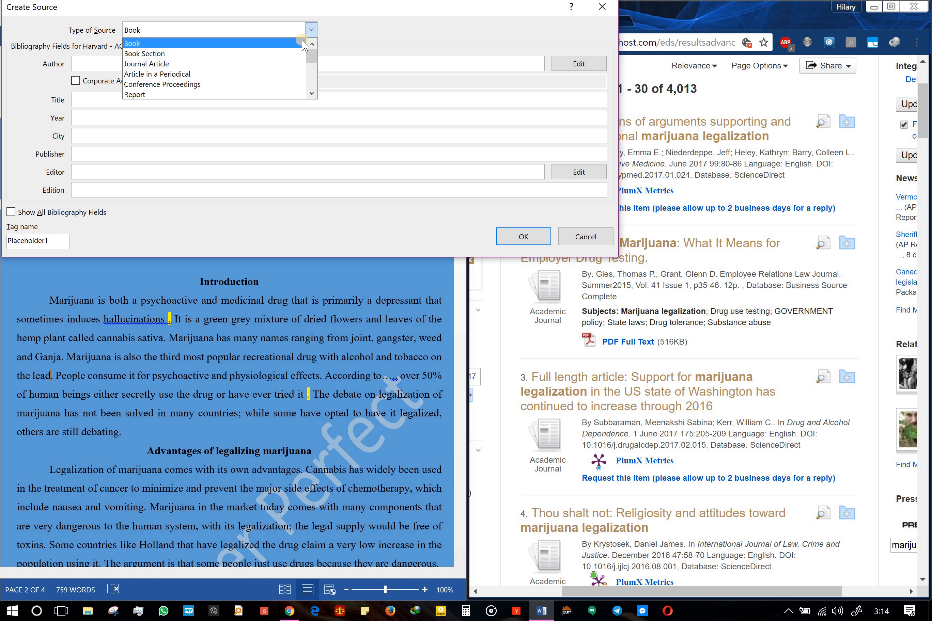
left_click(295, 64)
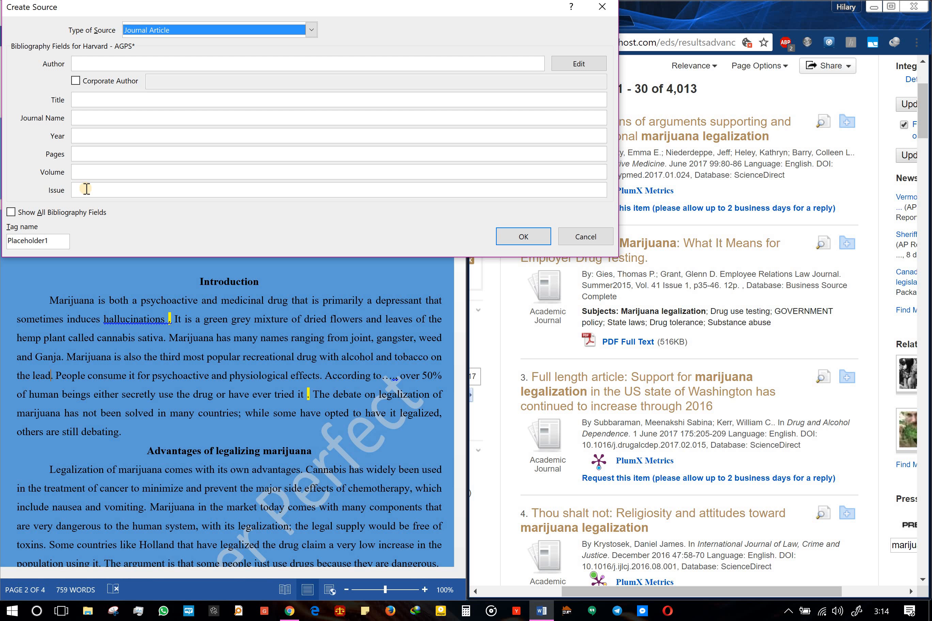
Copy the author's name from search result 27 in the browser into the new source's Author field
left_click(771, 14)
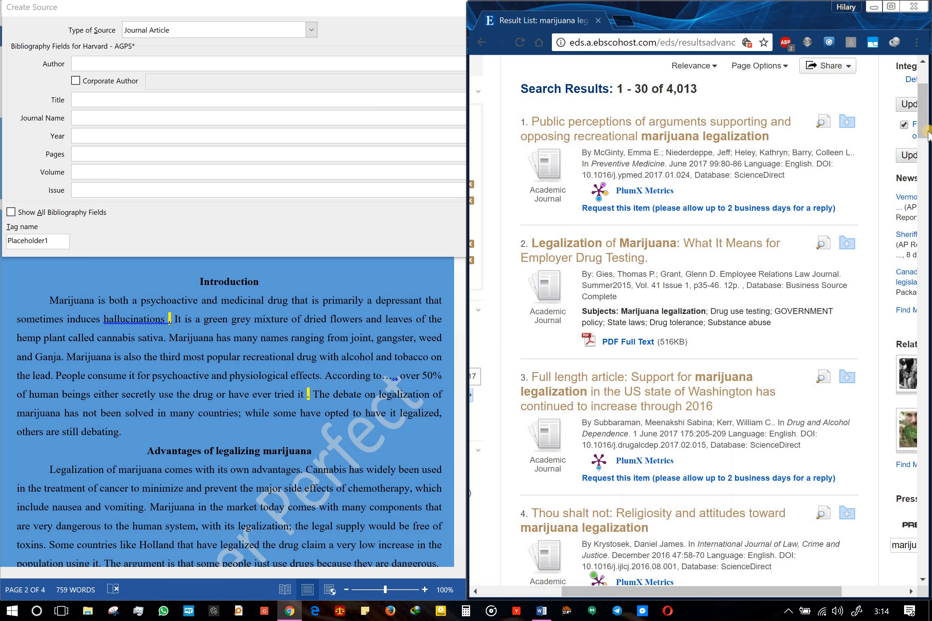
left_click_drag(924, 132, 922, 491)
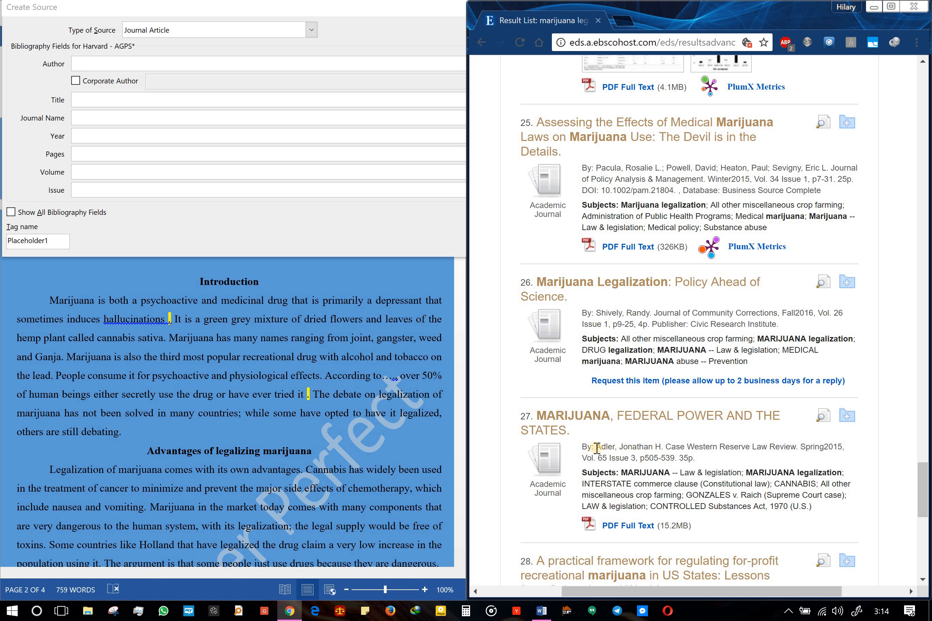
left_click_drag(595, 446, 692, 448)
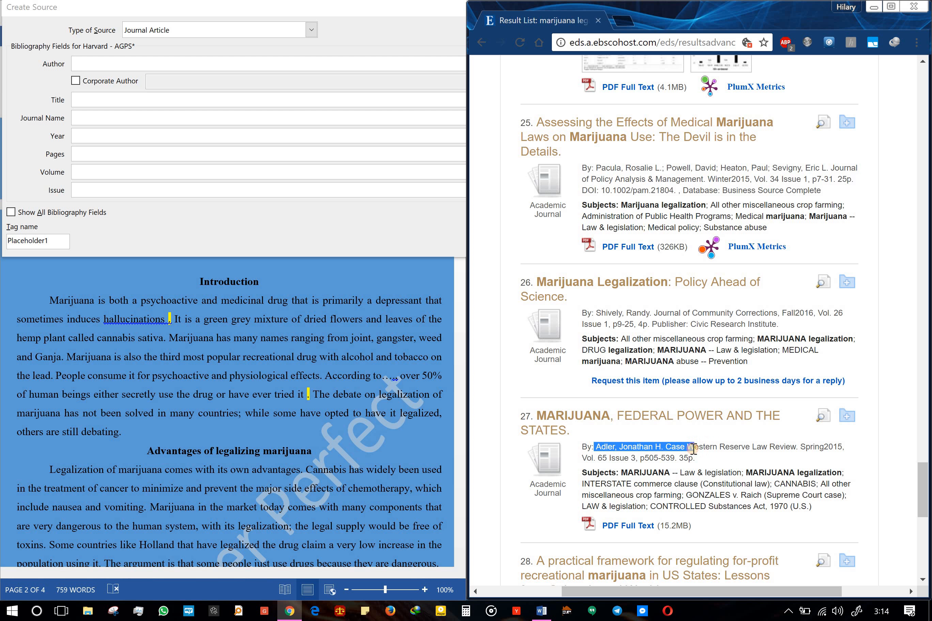
left_click_drag(685, 448, 665, 454)
key("ctrl+c")
left_click(81, 63)
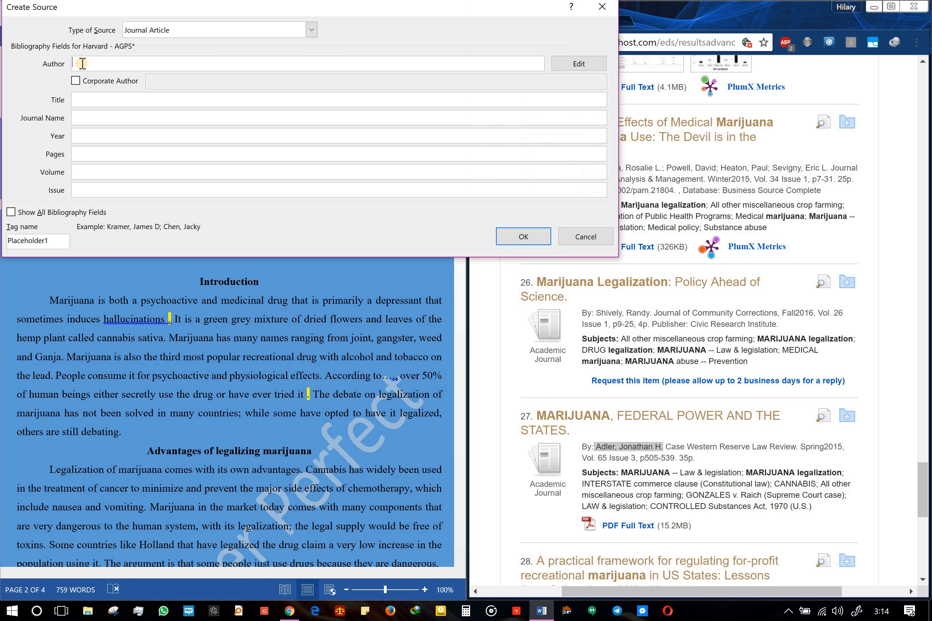
key("ctrl+v")
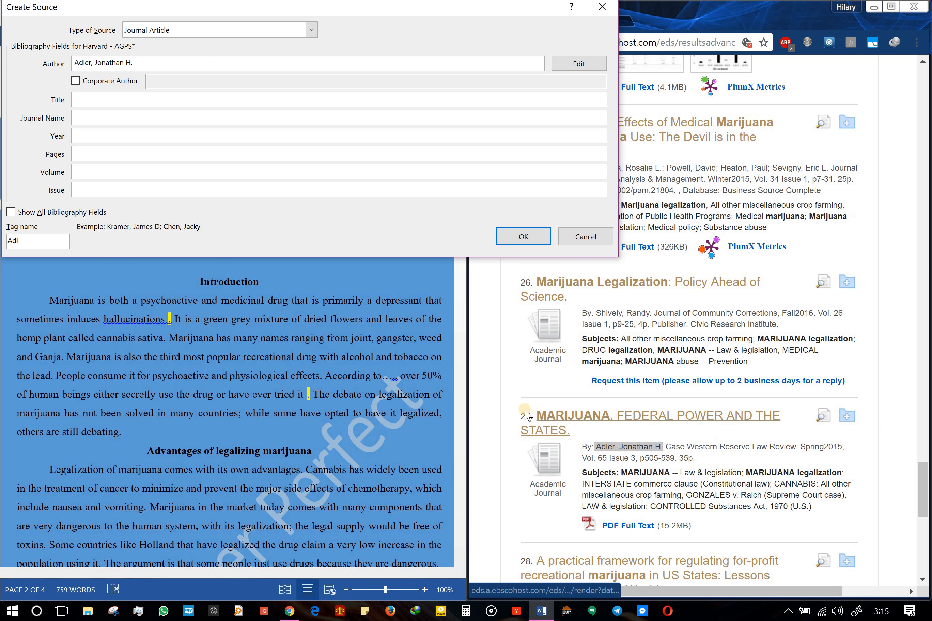
Copy the article title of search result 27 into the source's Title field
left_click_drag(536, 416, 599, 433)
key("ctrl+c")
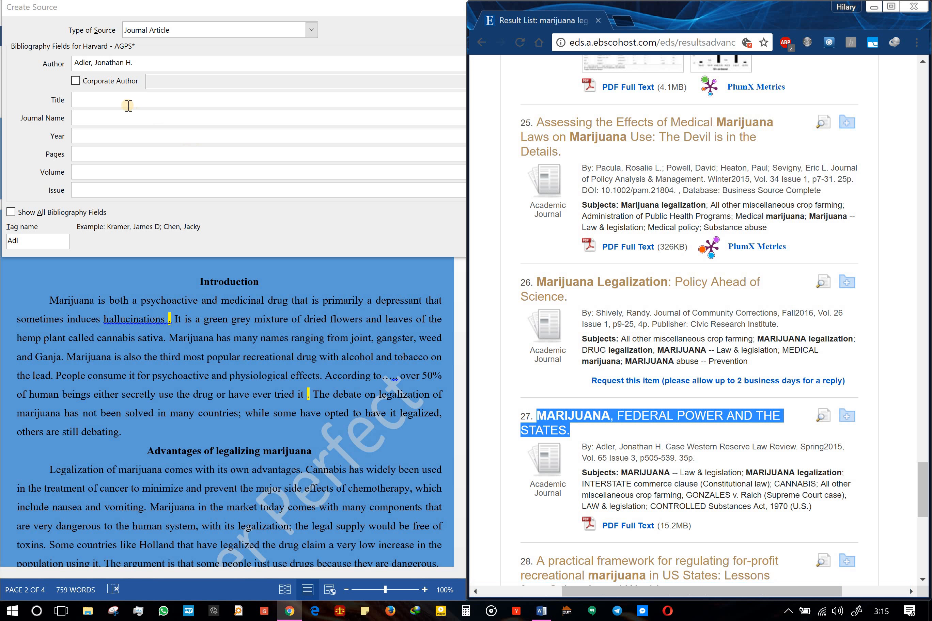
left_click(118, 99)
key("ctrl+v")
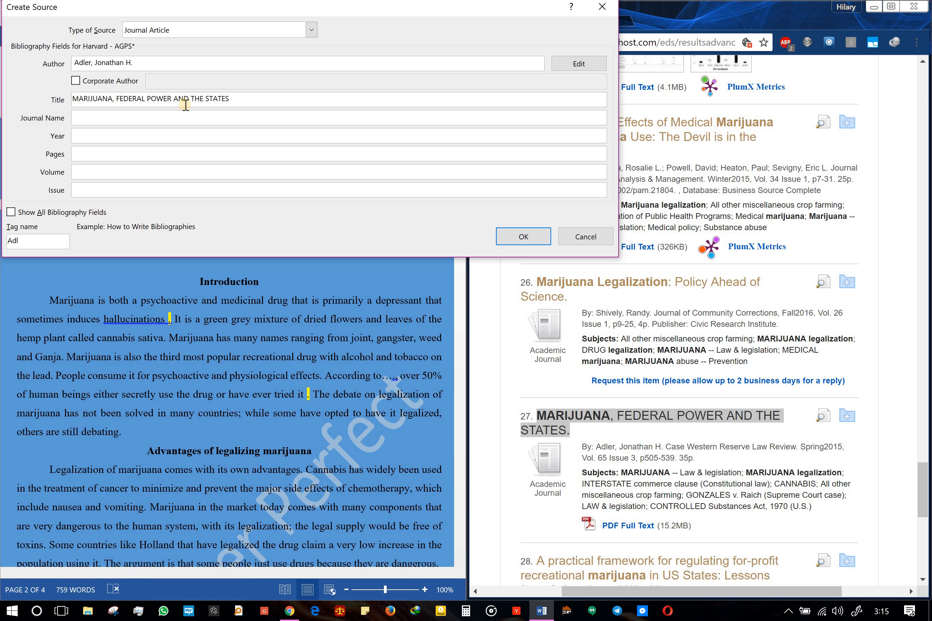
Replace the source's all-capitals title with "Marijuana, Federal Power and States"
left_click(236, 102)
type("M")
key("BackSpace")
key("BackSpace")
key("BackSpace")
key("BackSpace")
key("BackSpace")
key("BackSpace")
key("BackSpace")
key("BackSpace")
key("BackSpace")
key("BackSpace")
key("BackSpace")
key("BackSpace")
key("BackSpace")
key("BackSpace")
key("BackSpace")
key("BackSpace")
key("BackSpace")
key("BackSpace")
key("BackSpace")
key("BackSpace")
key("BackSpace")
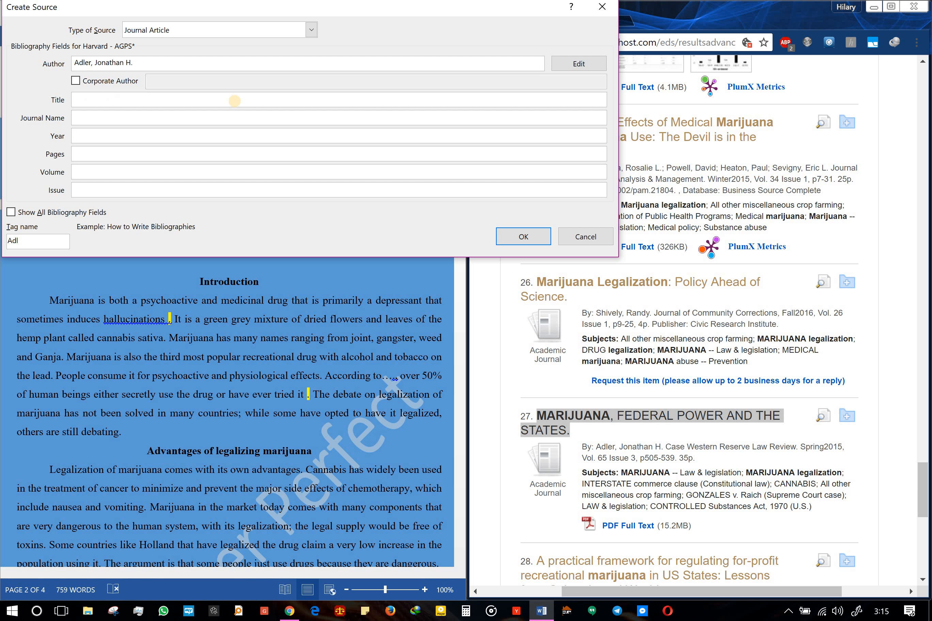
type("Marijuana, Fderal Power and States")
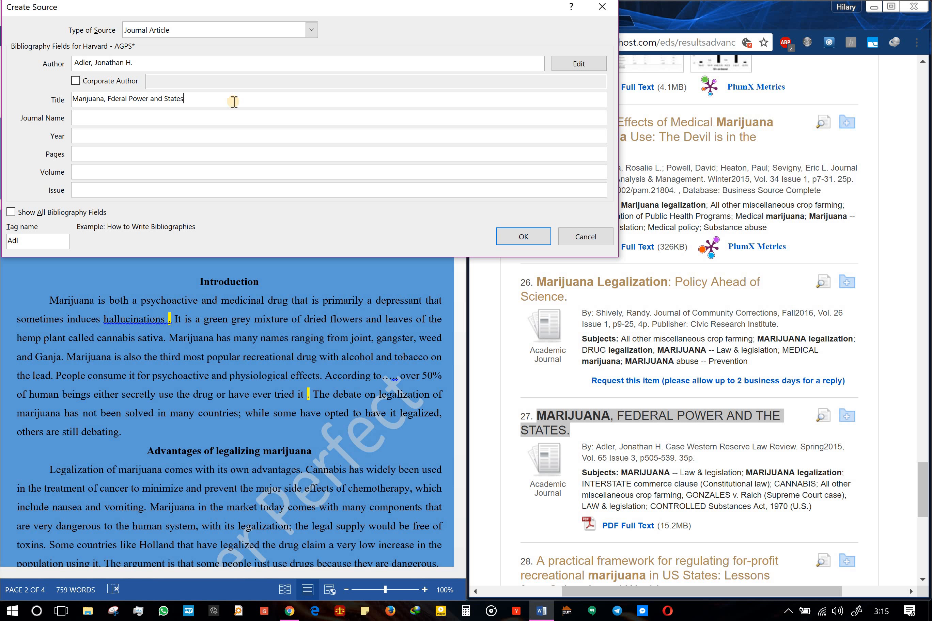
left_click(110, 99)
type("e")
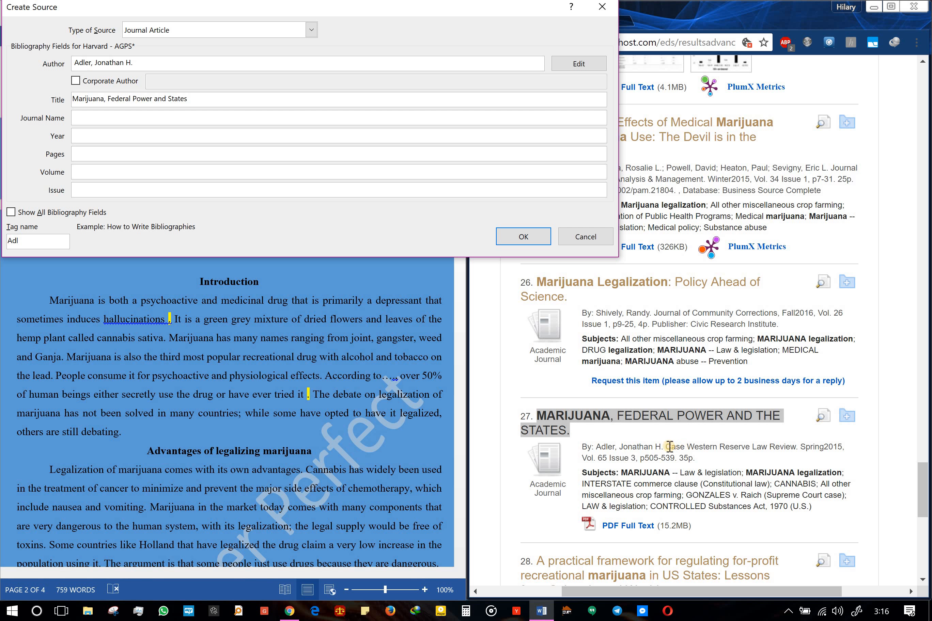
Copy "Case Western Reserve Law Review" from search result 27 into the source's Journal Name field
left_click_drag(666, 445, 796, 449)
key("ctrl+c")
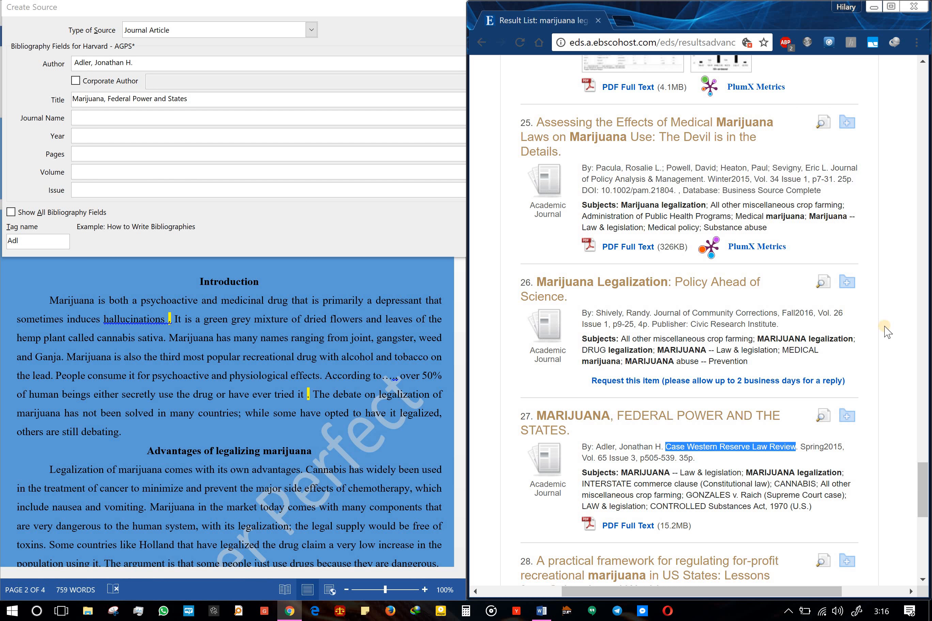
left_click_drag(927, 496, 909, 171)
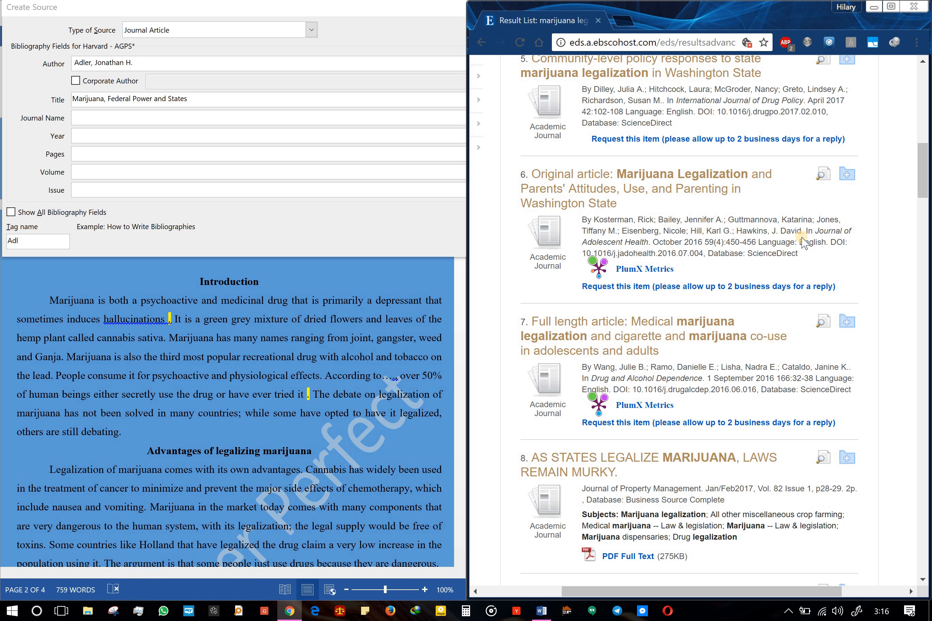
left_click_drag(924, 196, 927, 487)
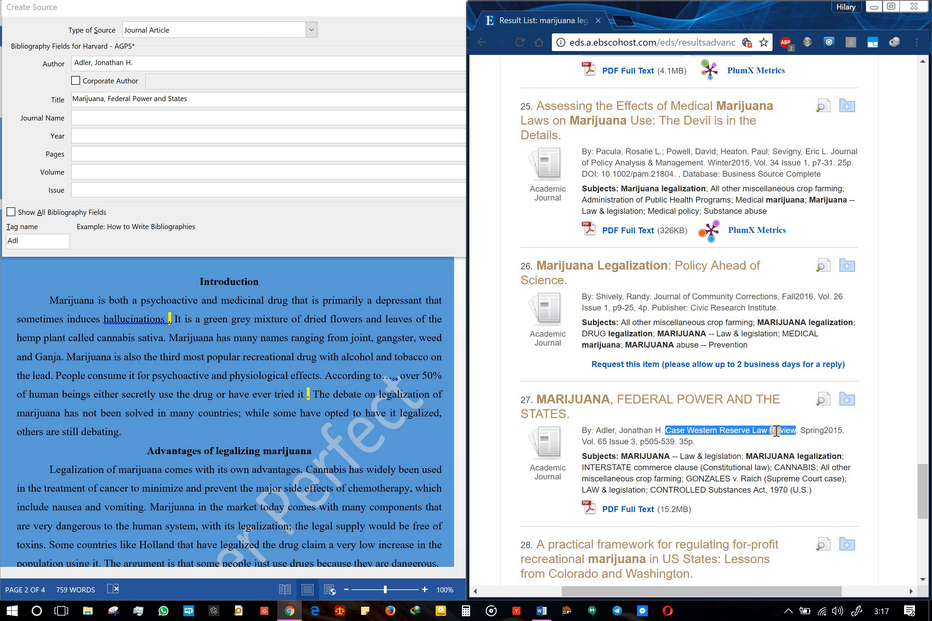
left_click(205, 117)
left_click(205, 116)
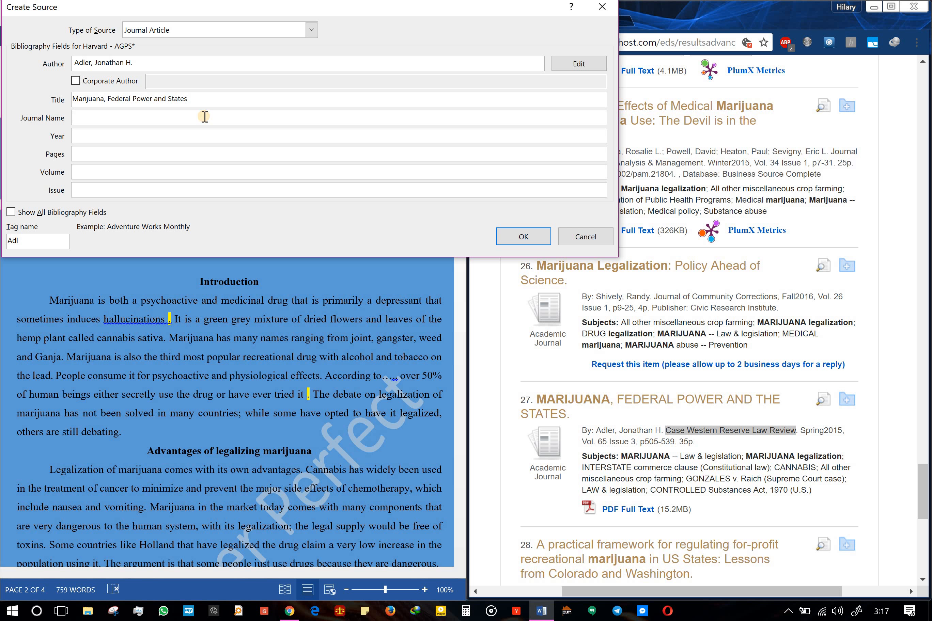
key("ctrl+v")
left_click(185, 138)
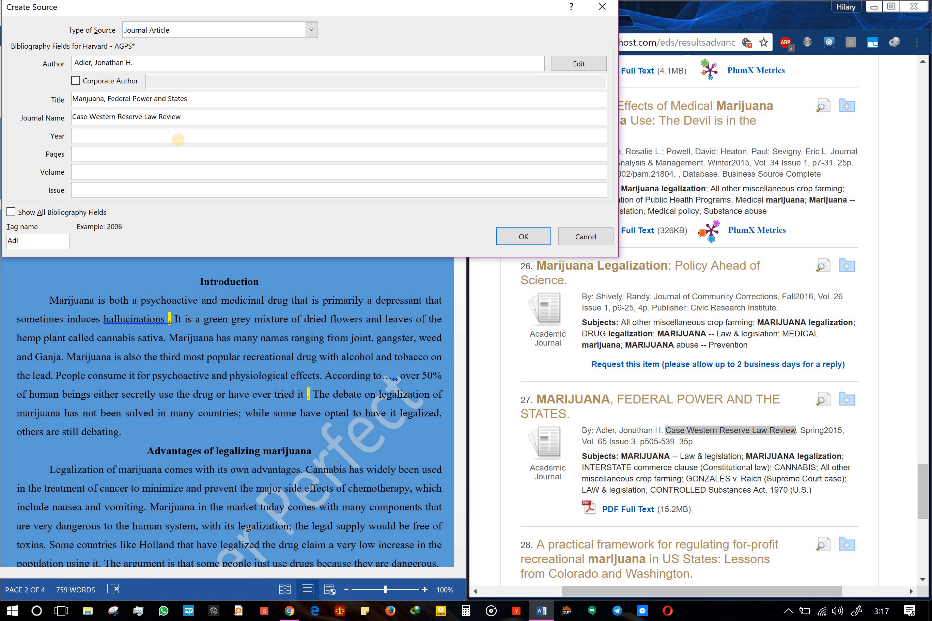
Set the new journal article source's year to 2015 and its pages to 505-539
type("2015")
left_click(179, 160)
type("505-52")
key("BackSpace")
type("39")
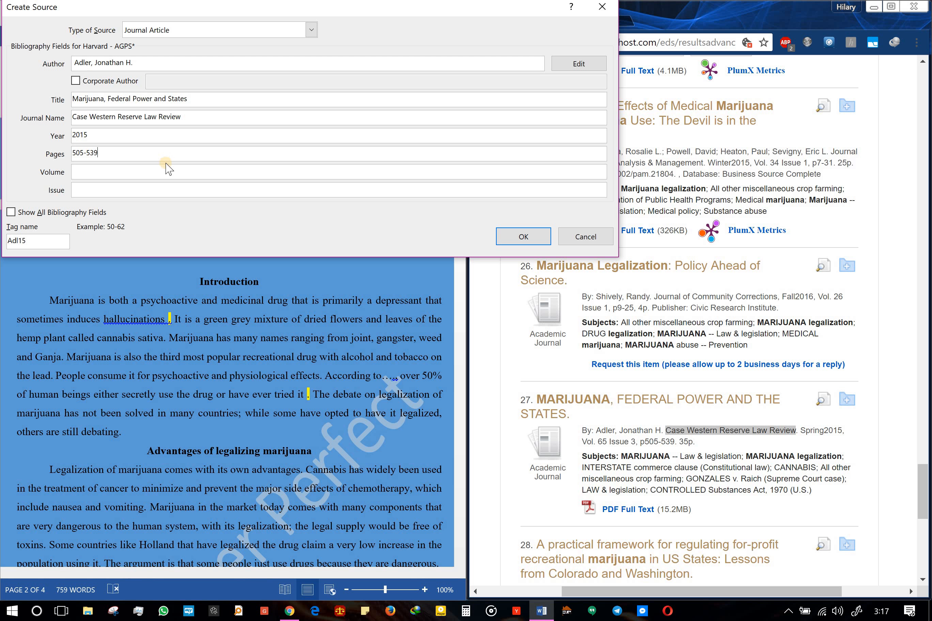
Set the source's volume to 65 and issue to 3, and save it to insert the citation
left_click(157, 168)
type("65")
left_click(111, 194)
type("3")
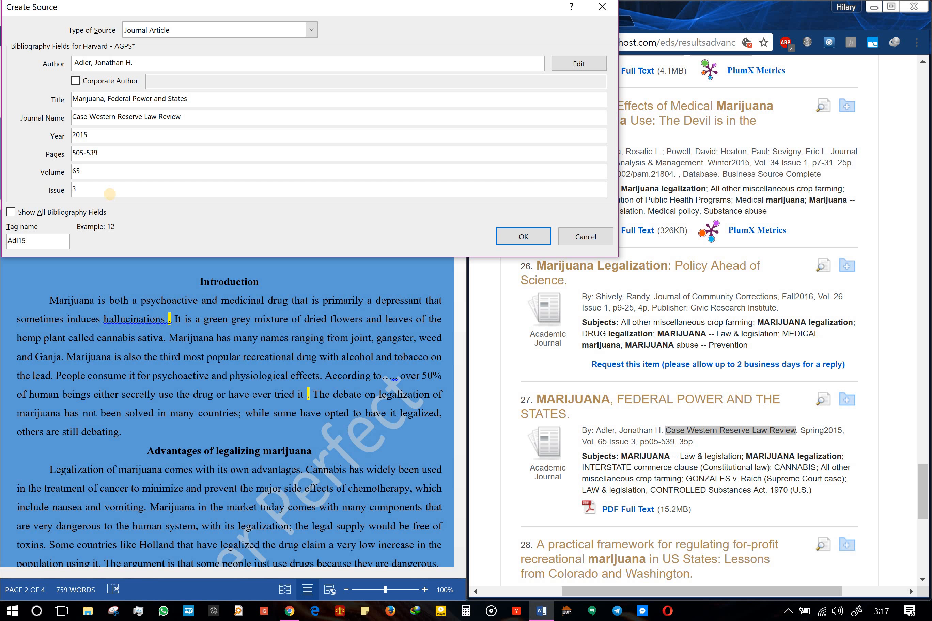
left_click(512, 240)
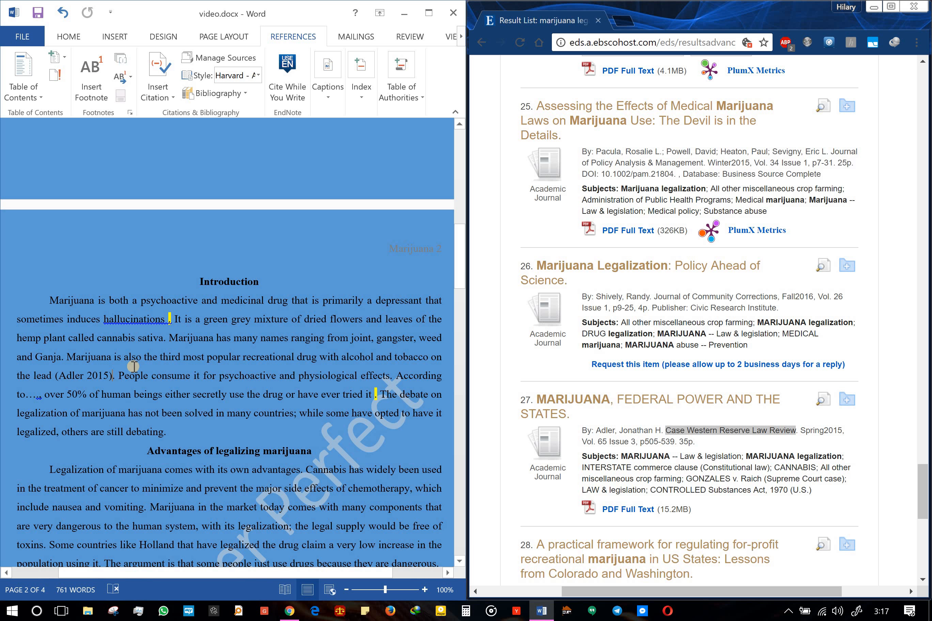
Add page 530 to the citation after "tobacco on the lead" in the introduction
left_click(73, 375)
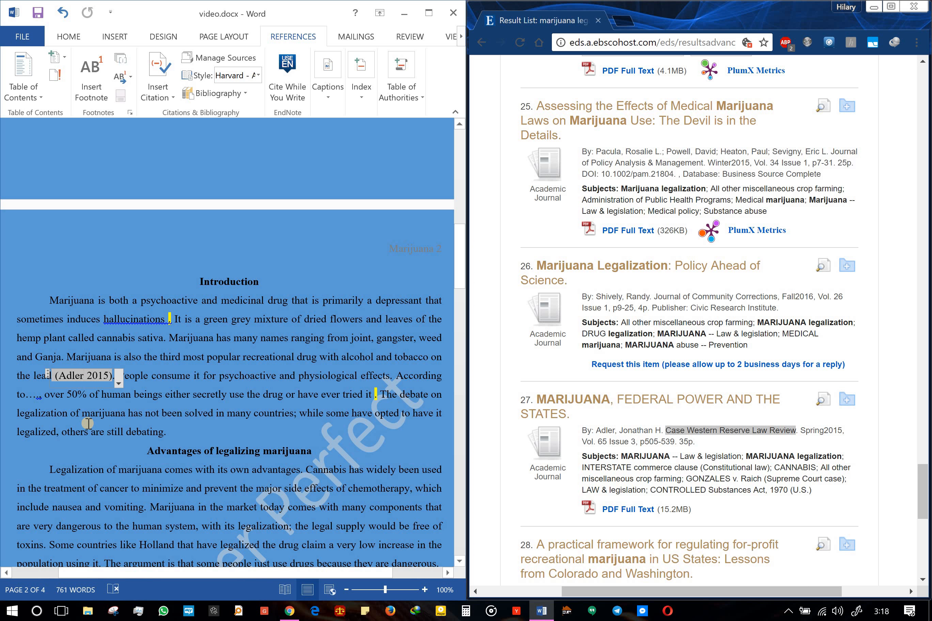
left_click(119, 384)
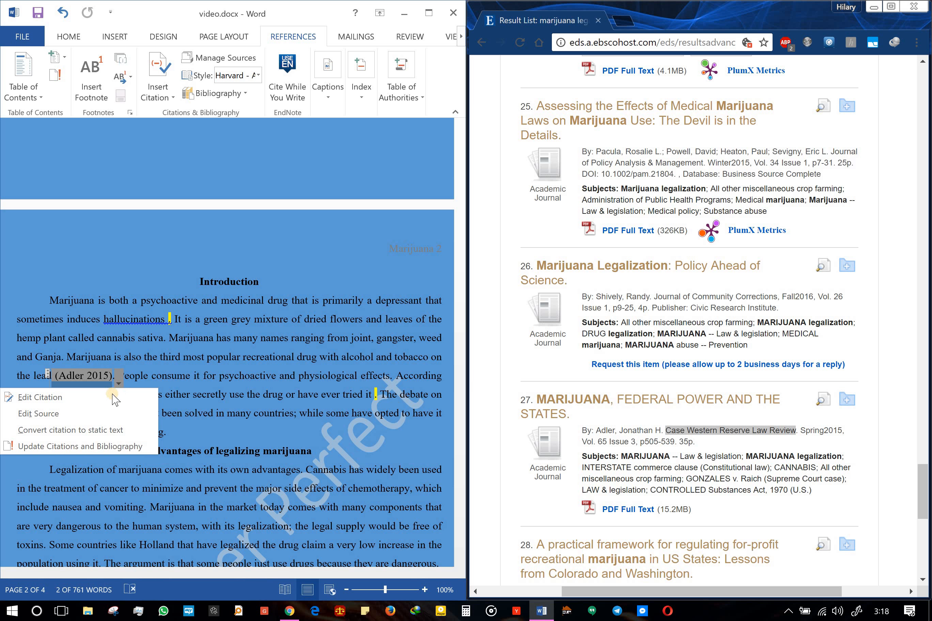
left_click(111, 399)
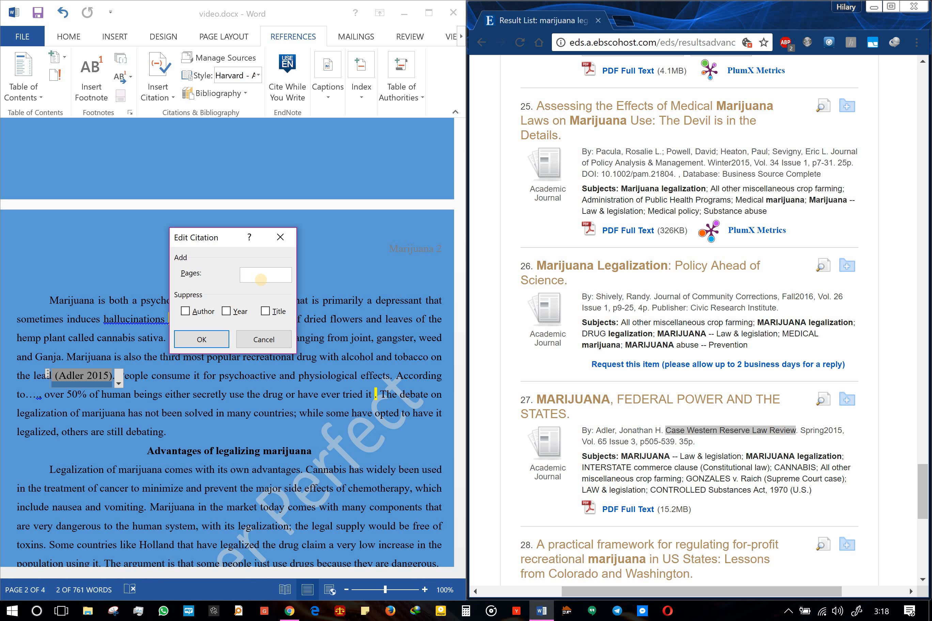
type("530")
left_click(204, 339)
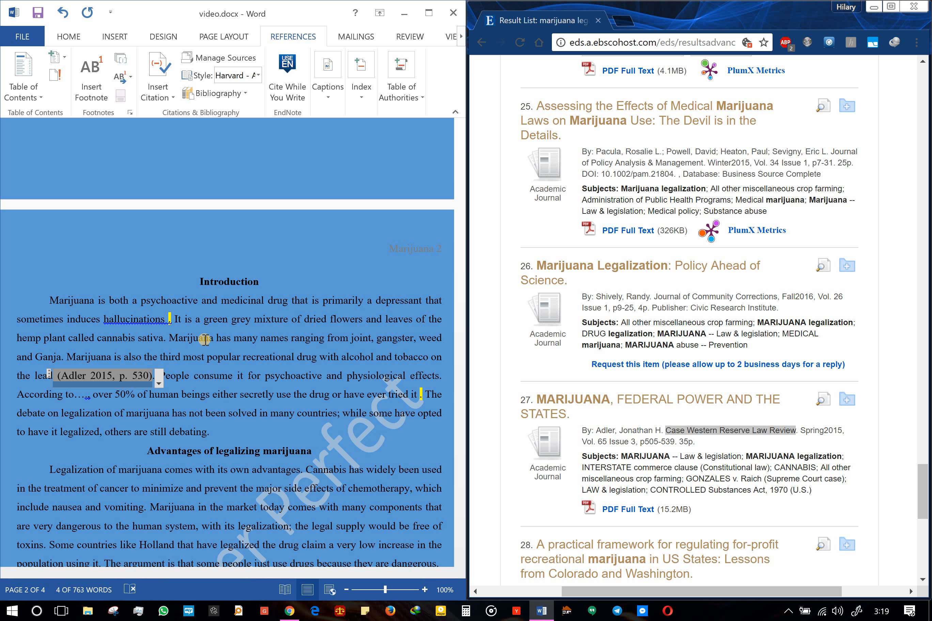
left_click(419, 338)
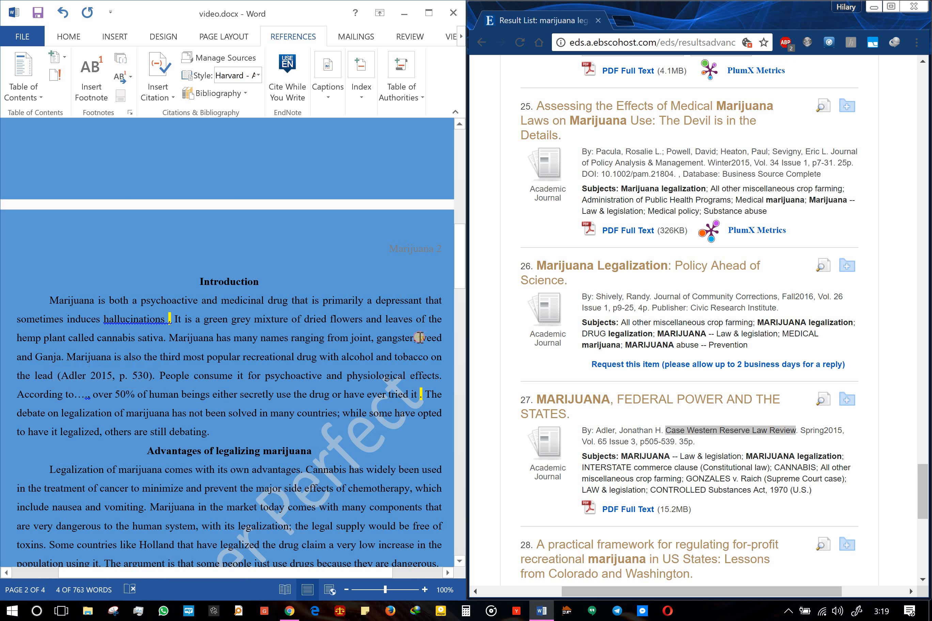
Insert a citation of "Marijuana, Federal Power and States" (2015) after "induce violence" in the advantages section
left_click_drag(461, 271, 461, 292)
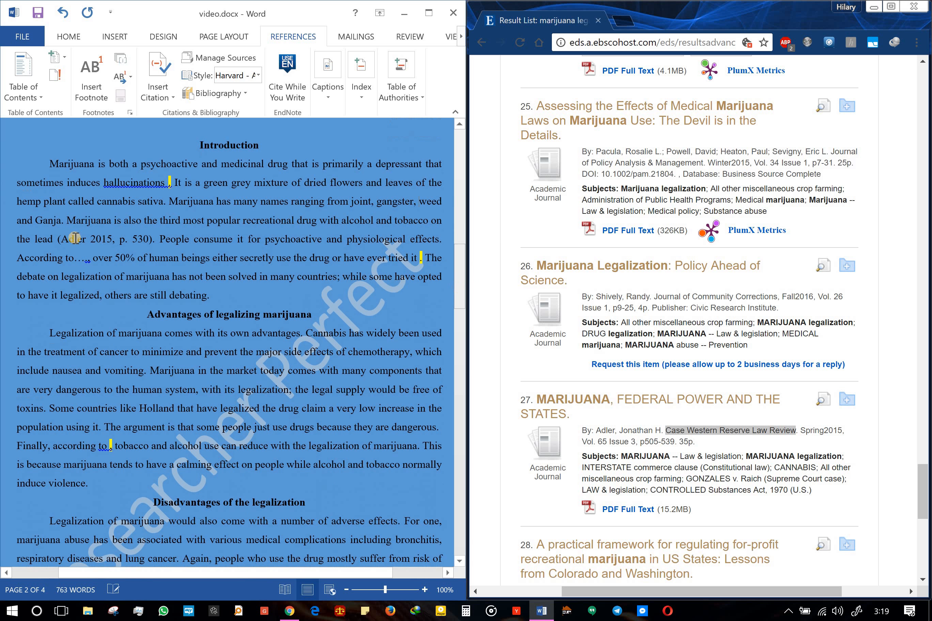
left_click(71, 238)
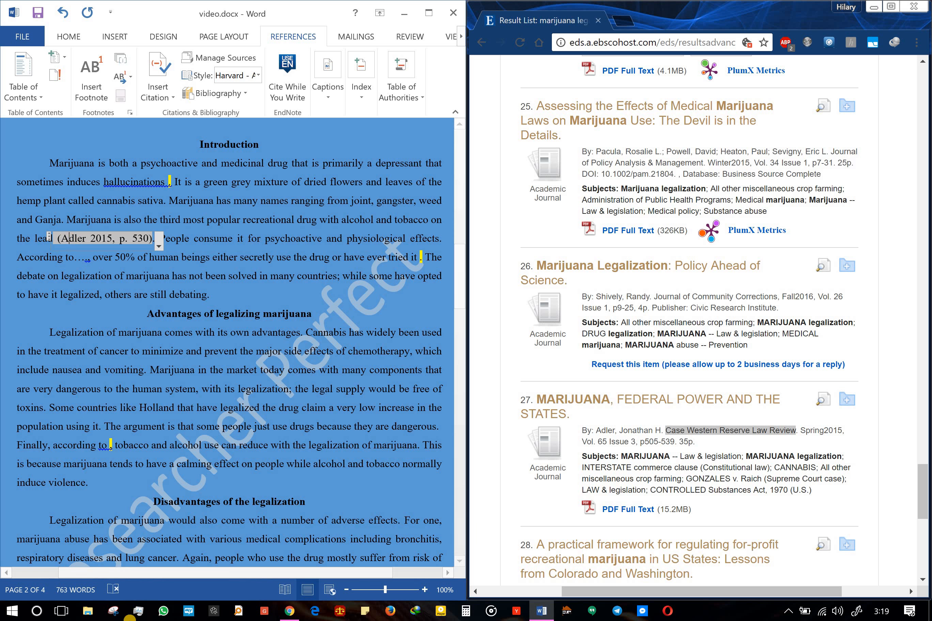
left_click(85, 485)
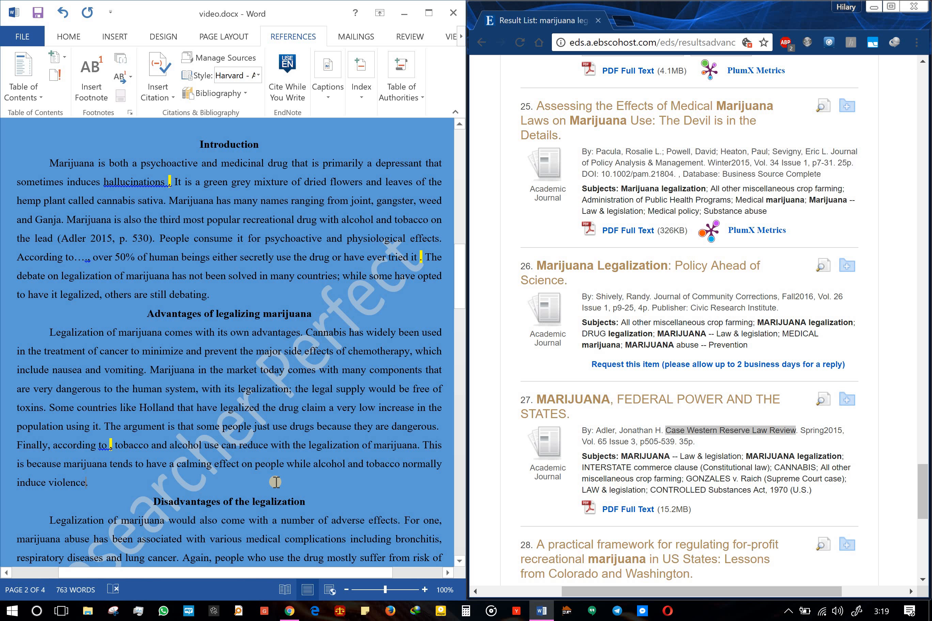
left_click(155, 83)
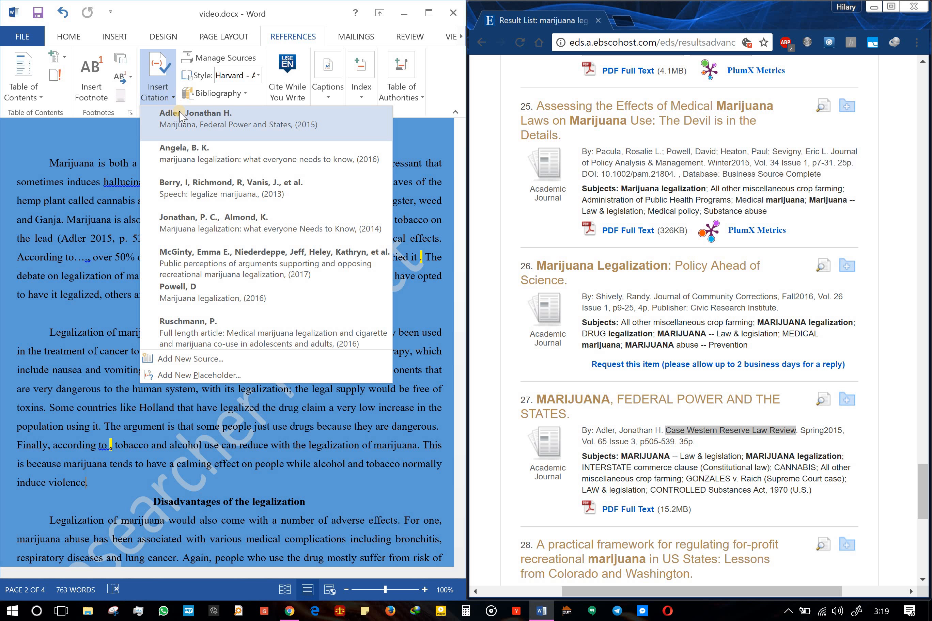
left_click(198, 124)
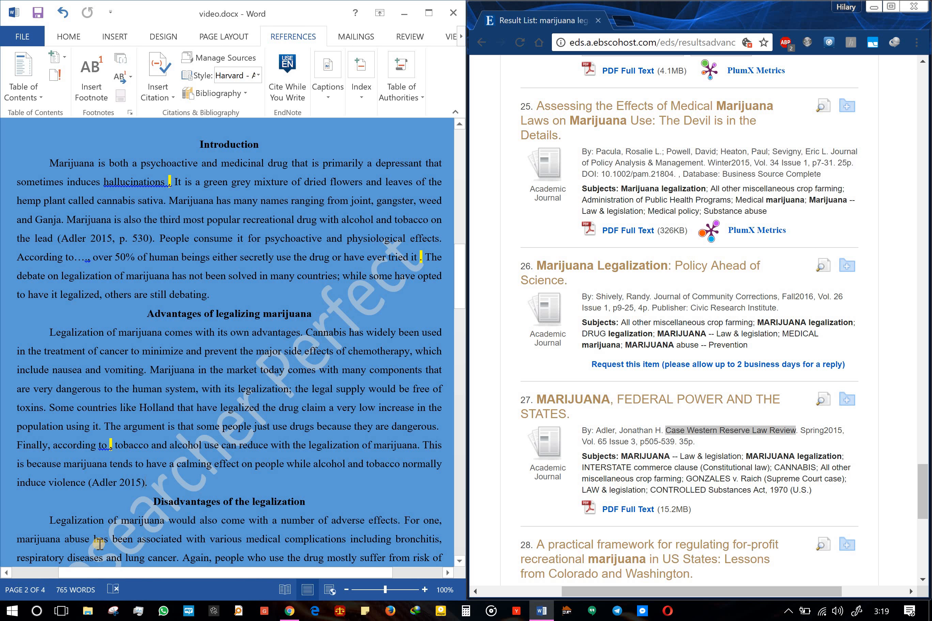
Open the source of the citation after "induce violence" for editing, at its Author field
left_click(123, 485)
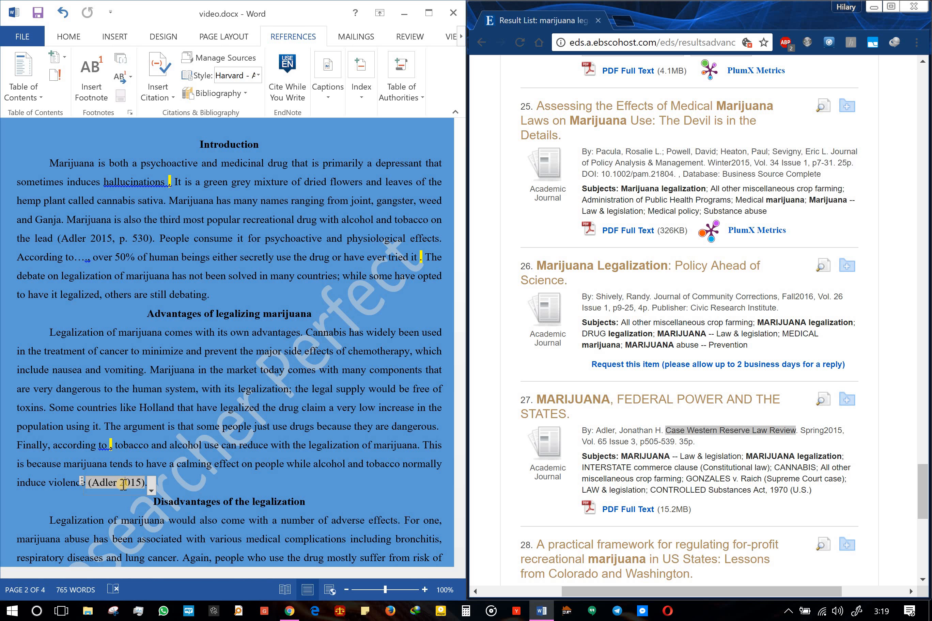
left_click(123, 483)
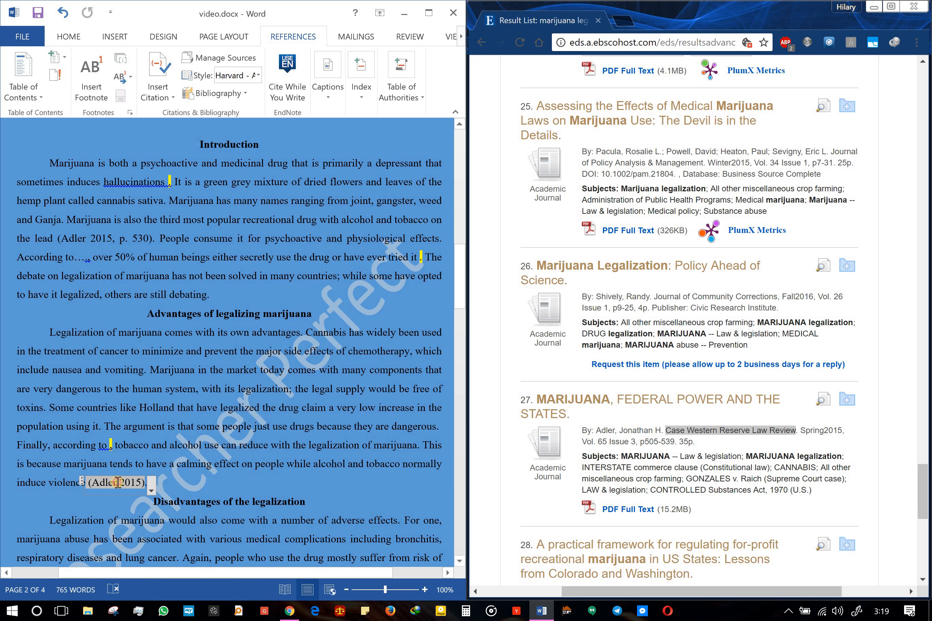
left_click(152, 491)
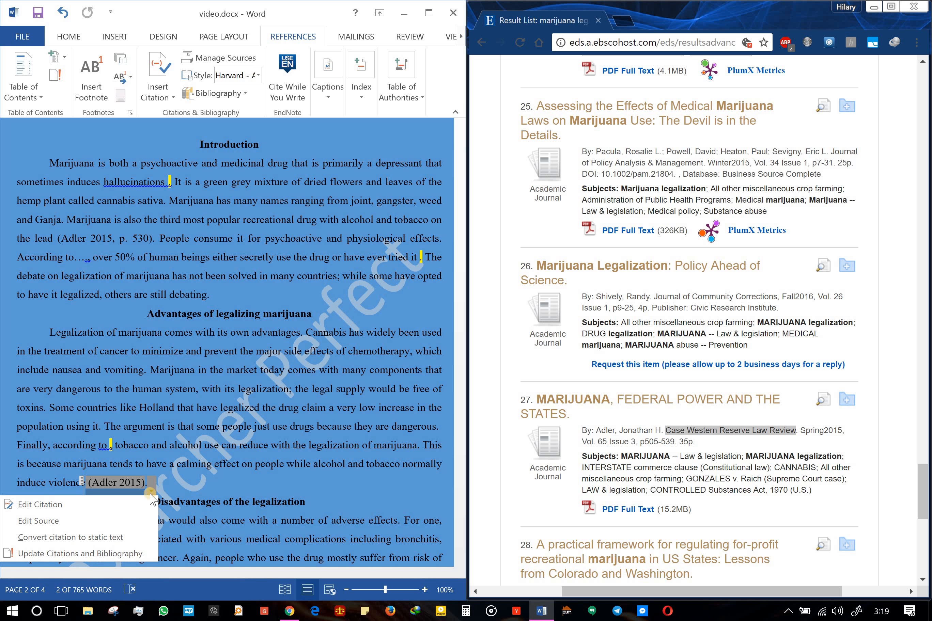
left_click(120, 517)
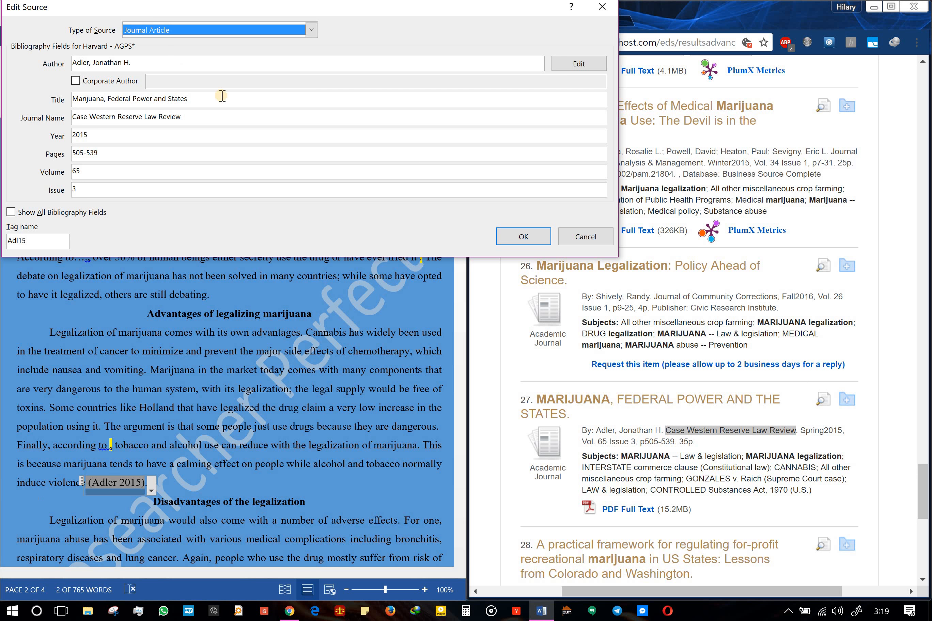
left_click(167, 64)
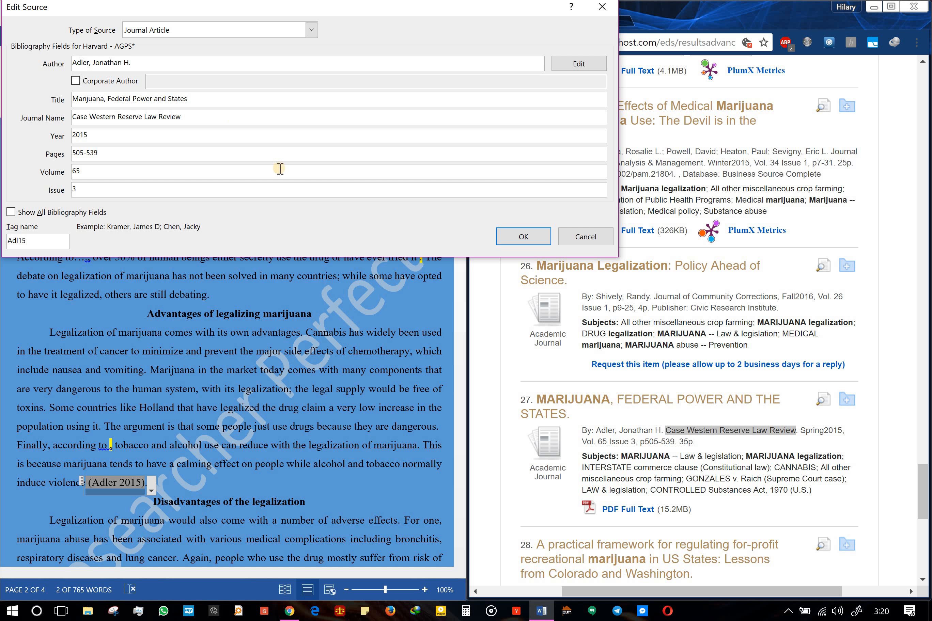
Copy the names of all four authors of search result 25 in the browser
left_click(600, 299)
left_click_drag(595, 297, 602, 297)
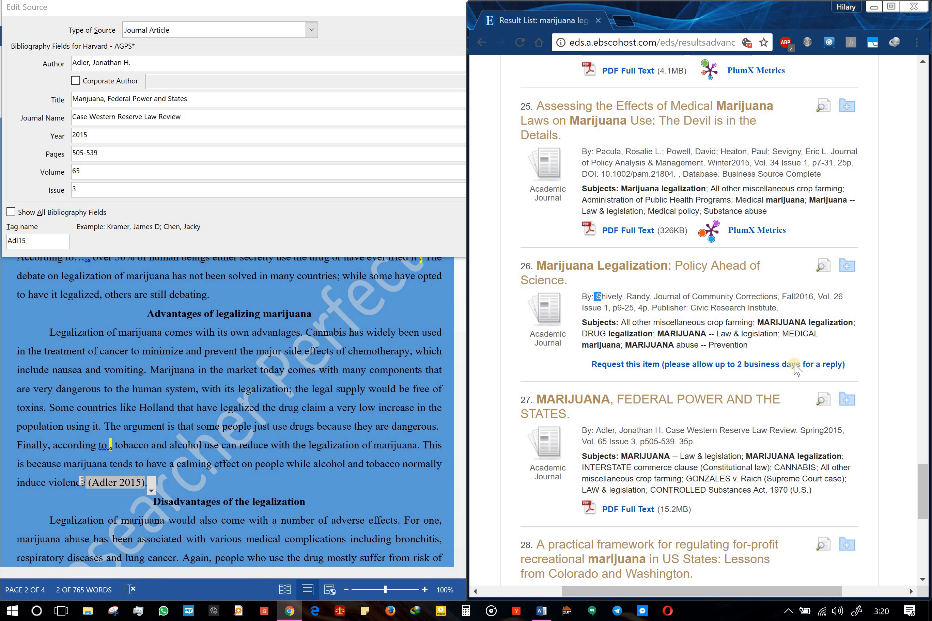
left_click_drag(922, 467, 923, 459)
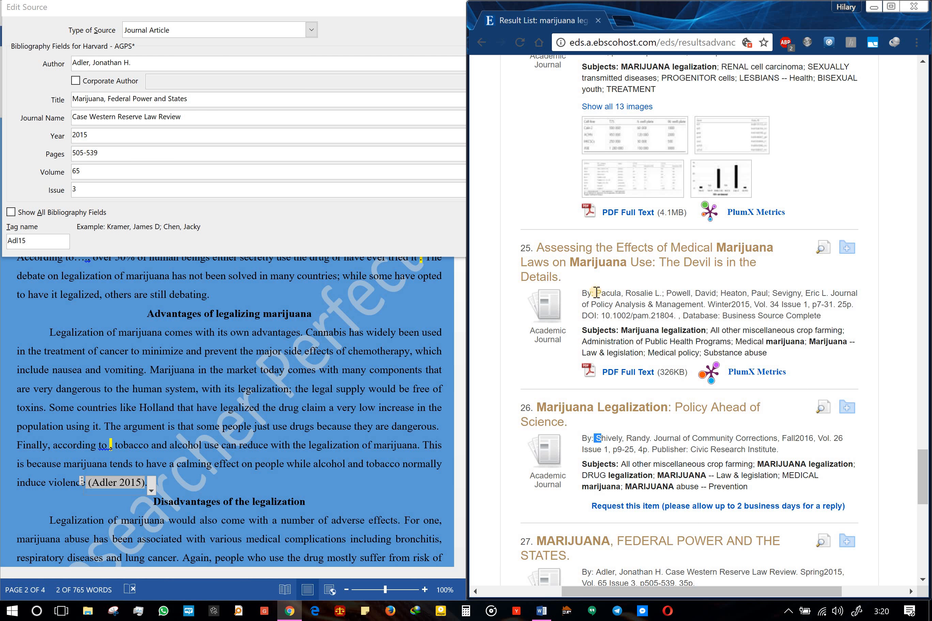
left_click_drag(597, 289, 830, 296)
key("ctrl+c")
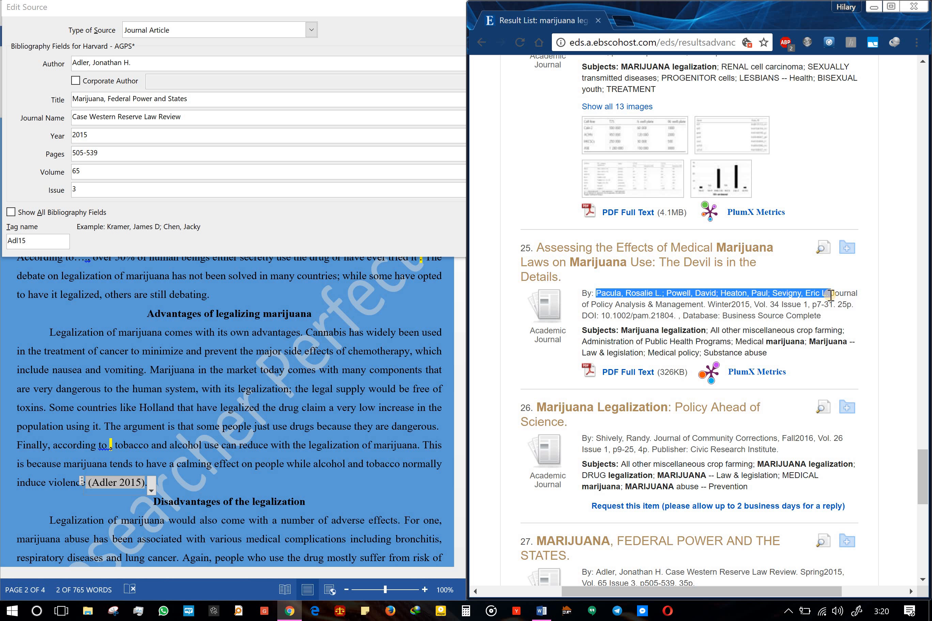
Replace the source's author with the copied author names and update both the master list and the current document
left_click(177, 61)
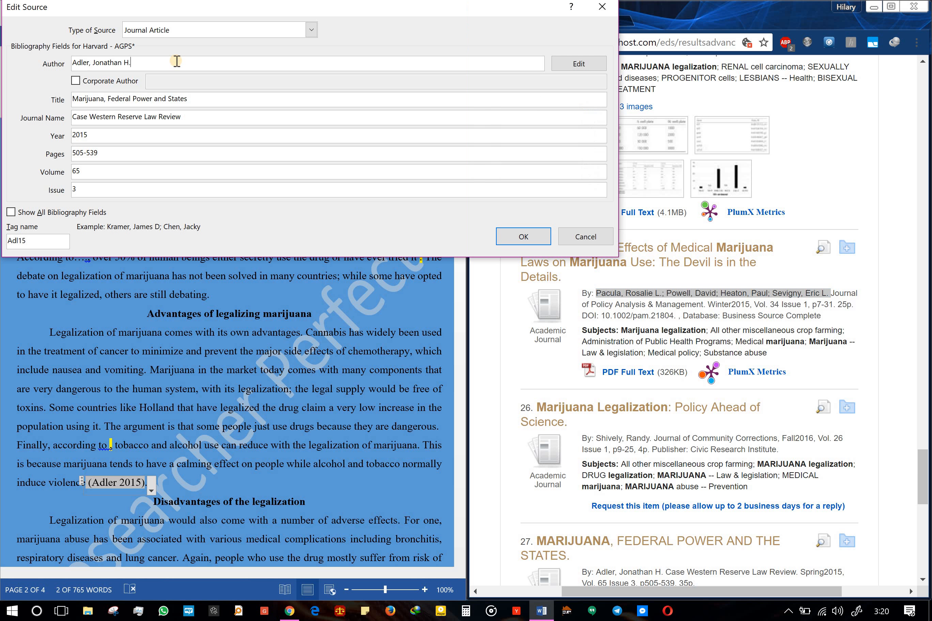
key("ctrl+a")
key("BackSpace")
key("ctrl+v")
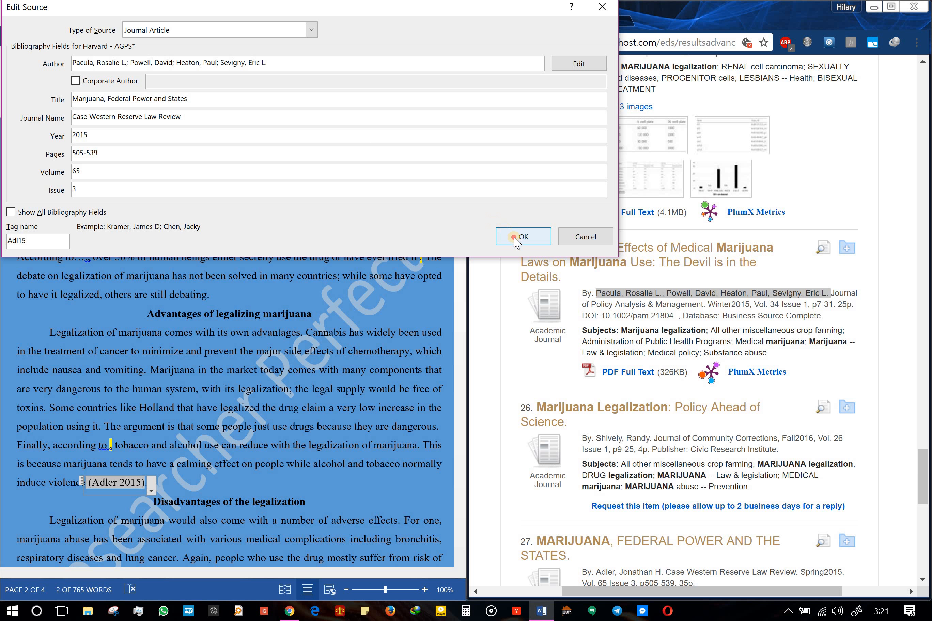
left_click(503, 232)
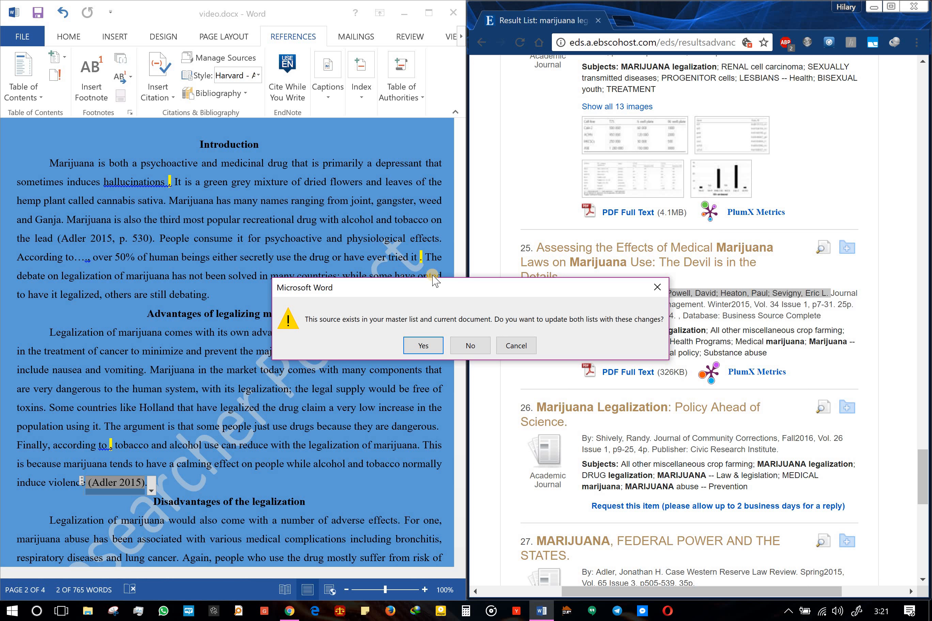
left_click(421, 345)
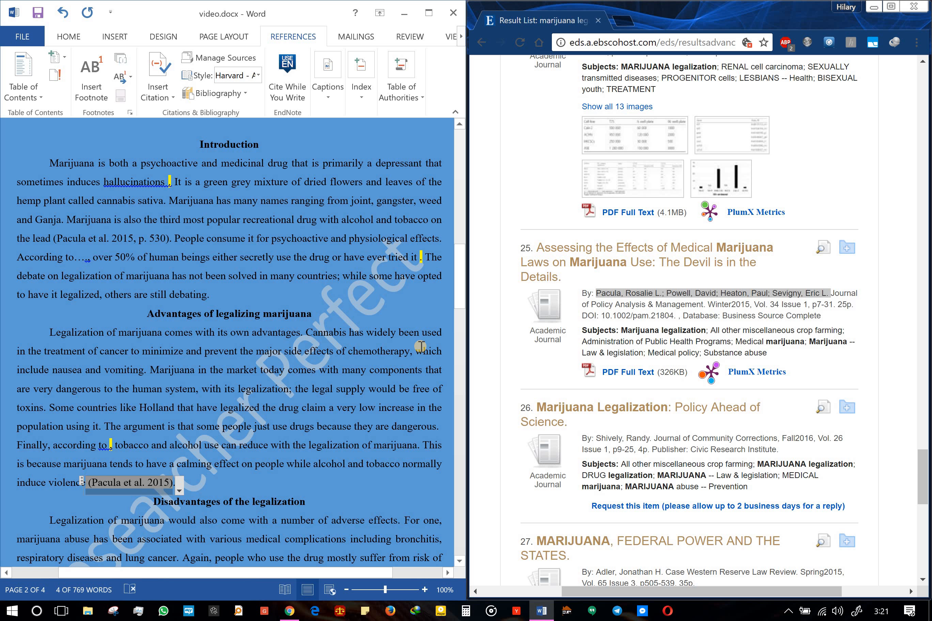
Compare the updated citations after "tobacco on the lead" and "induce violence"
left_click(122, 484)
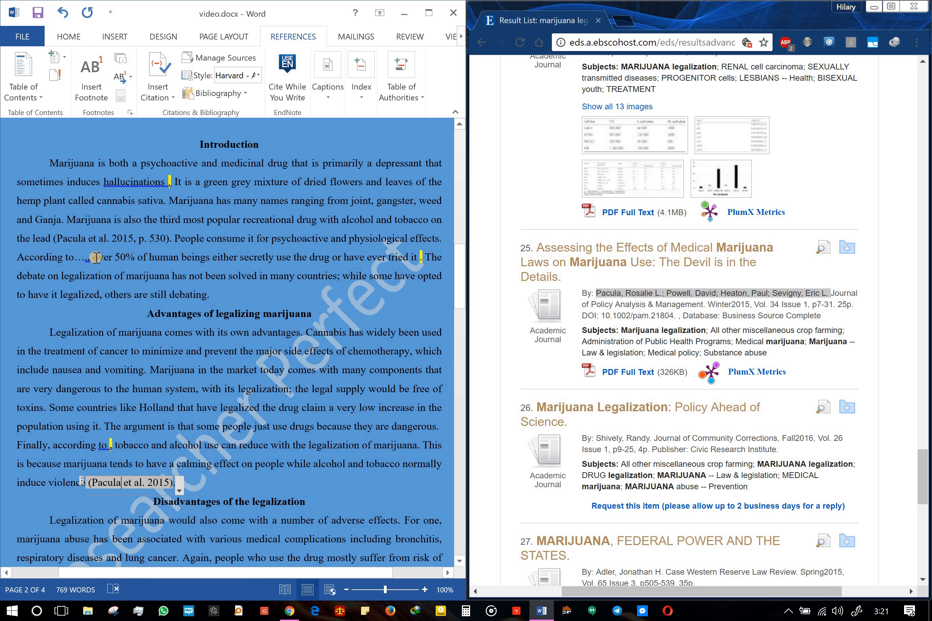
left_click(93, 239)
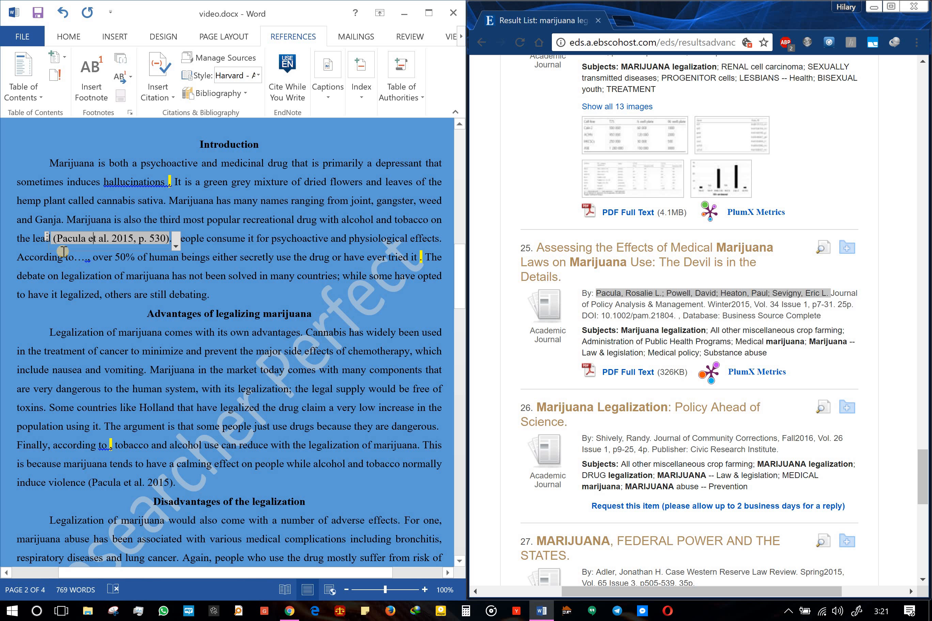
left_click(123, 485)
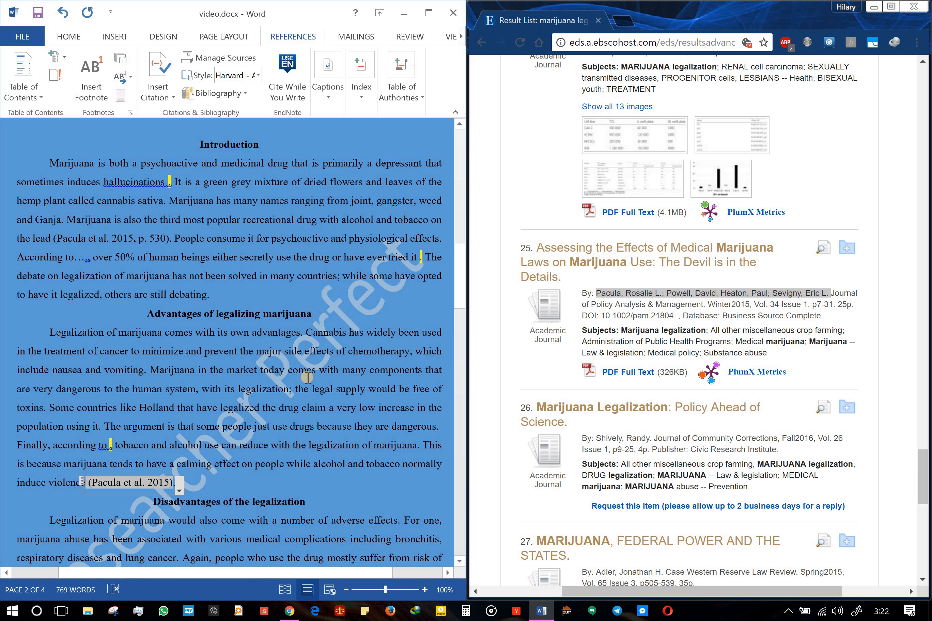
Replace the dotted placeholder after "According to" in the introduction with a citation of the 2013 source "Speech: legalize marijuana."
mouse_move(456, 263)
left_mouse_down()
mouse_move(458, 281)
mouse_move(457, 255)
left_mouse_up()
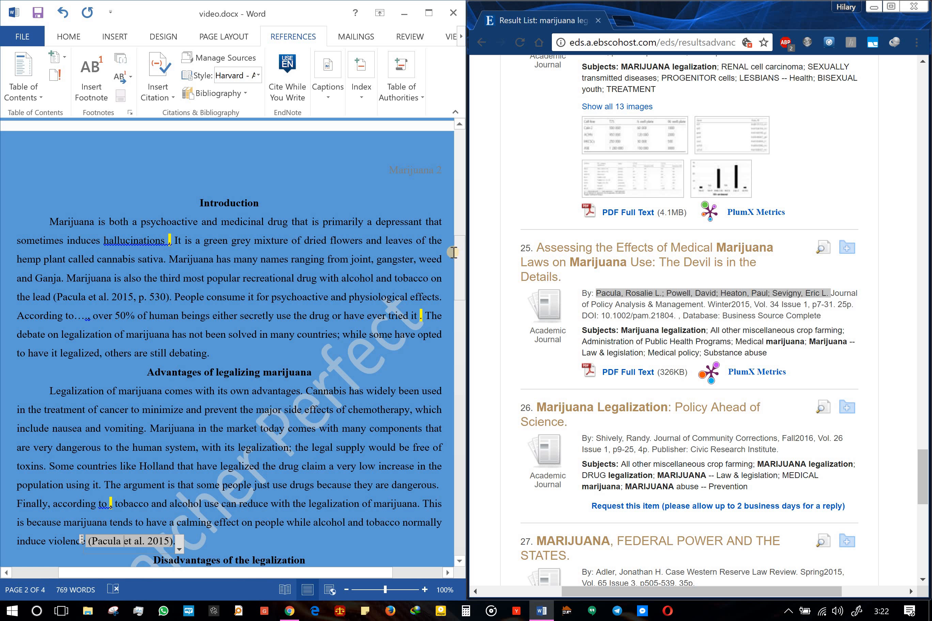
left_click_drag(457, 258, 433, 270)
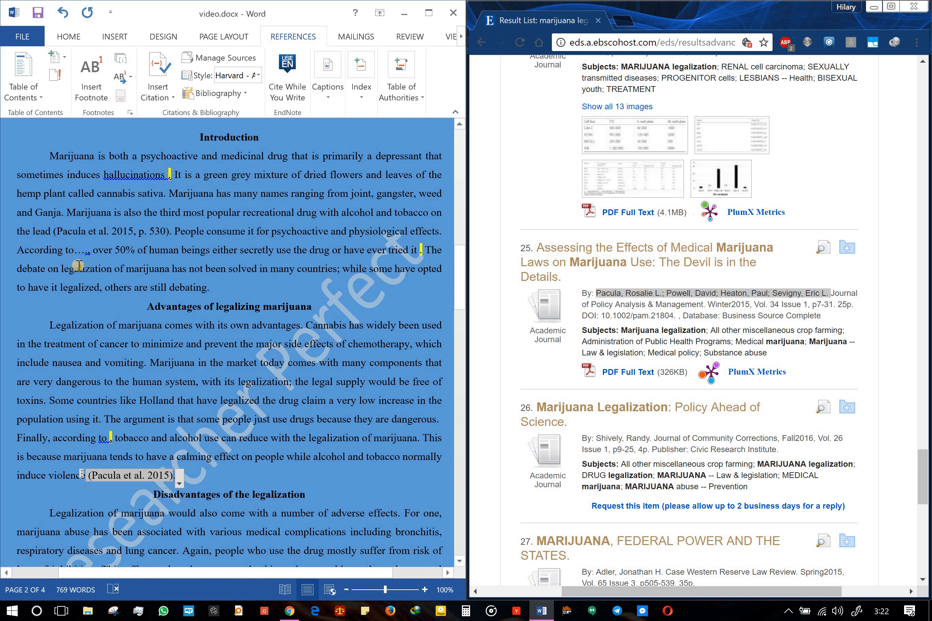
left_click(90, 253)
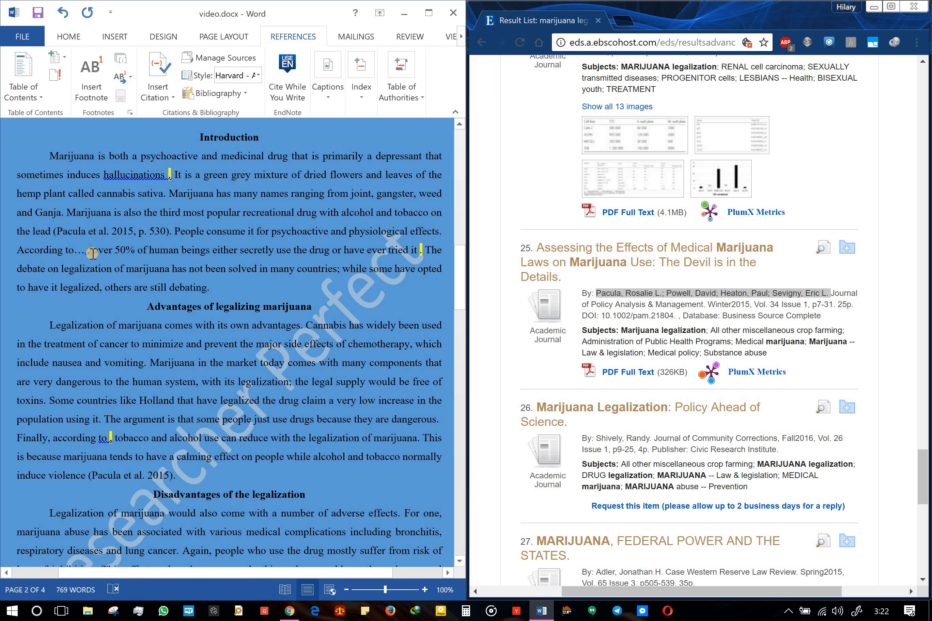
double_click(79, 251)
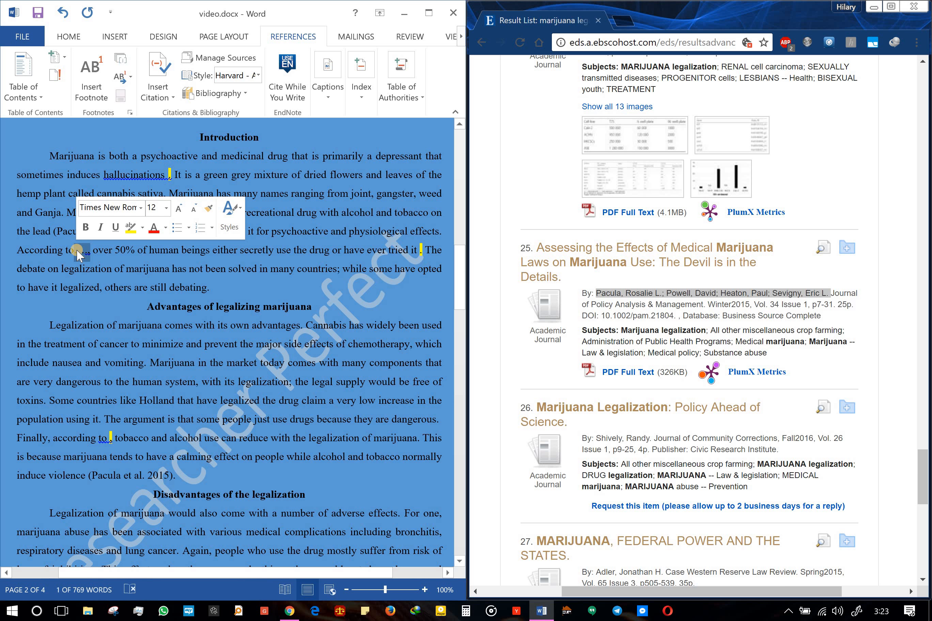
key("Delete")
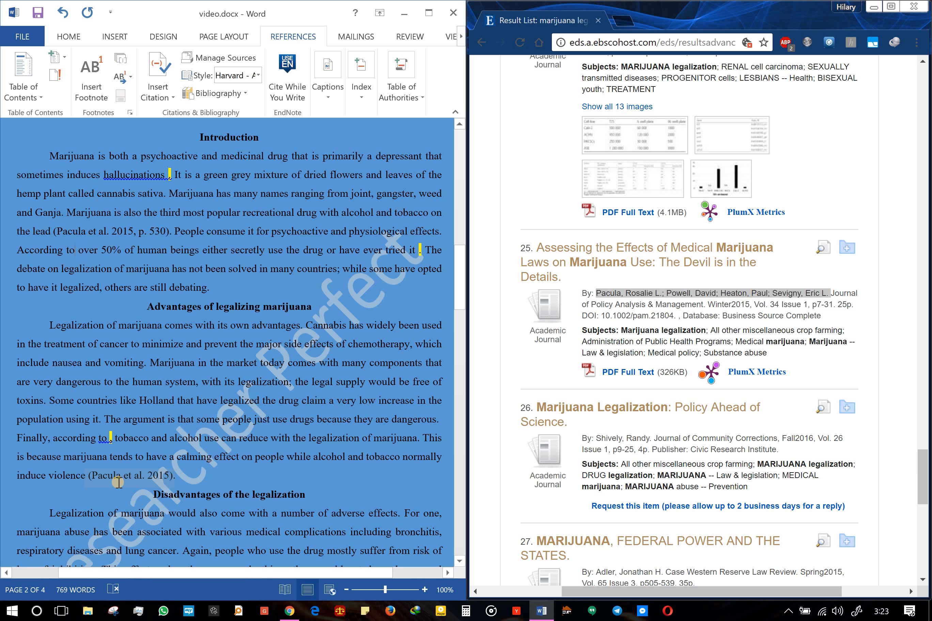
left_click(156, 86)
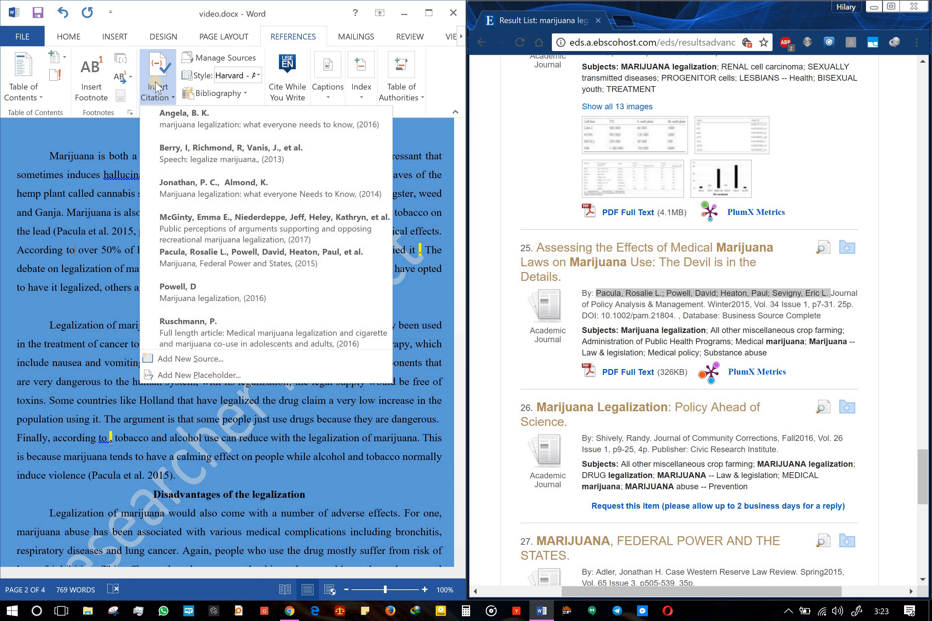
left_click(193, 159)
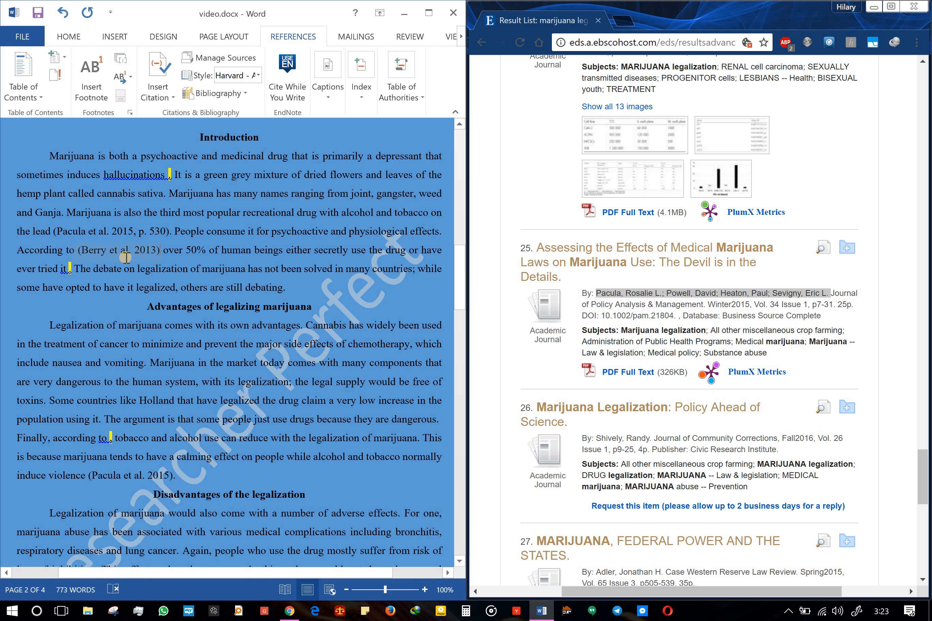
Undo the 2013 citation after "According to" and insert the 2014 source "Marijuana legalization: what everyone Needs to Know" there instead
key("ctrl+z")
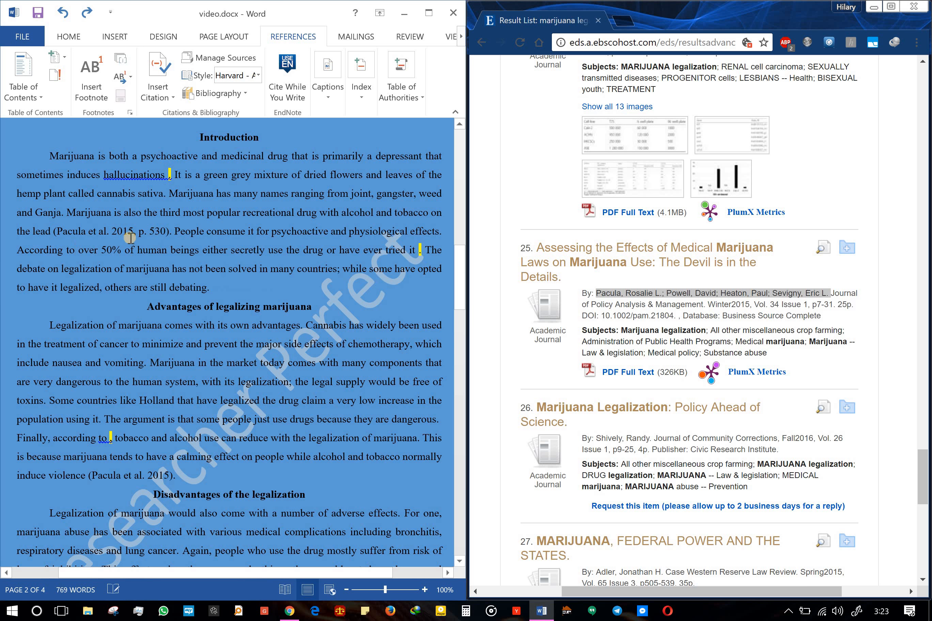
left_click(158, 95)
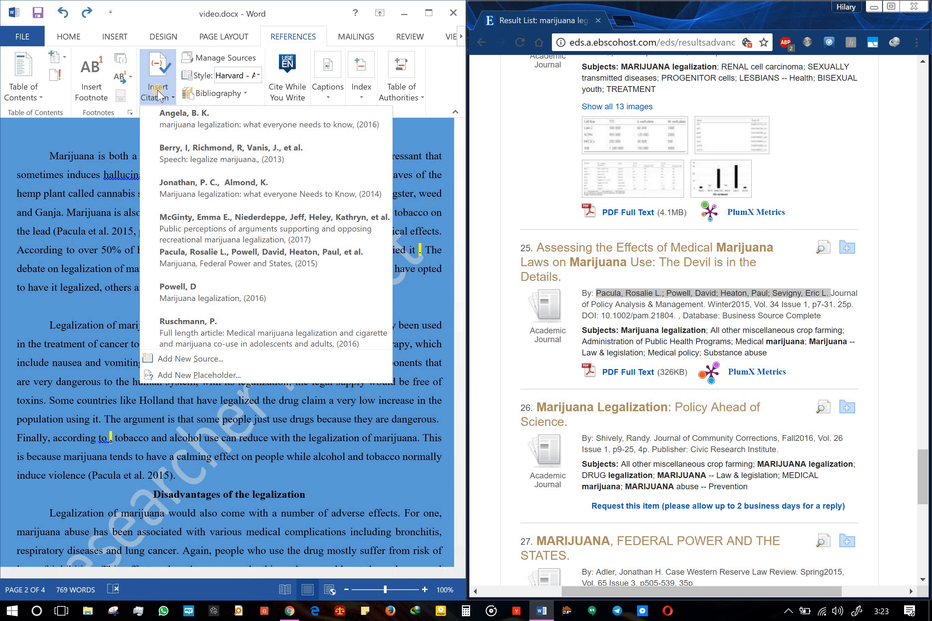
left_click(194, 194)
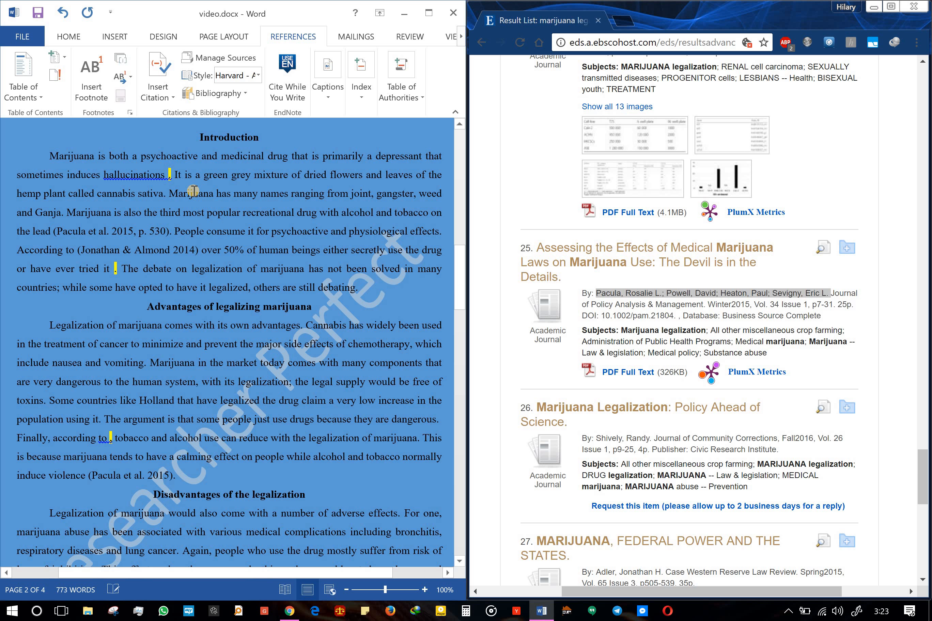
Convert the 2014 citation after "According to" in the introduction to static text
left_click(135, 252)
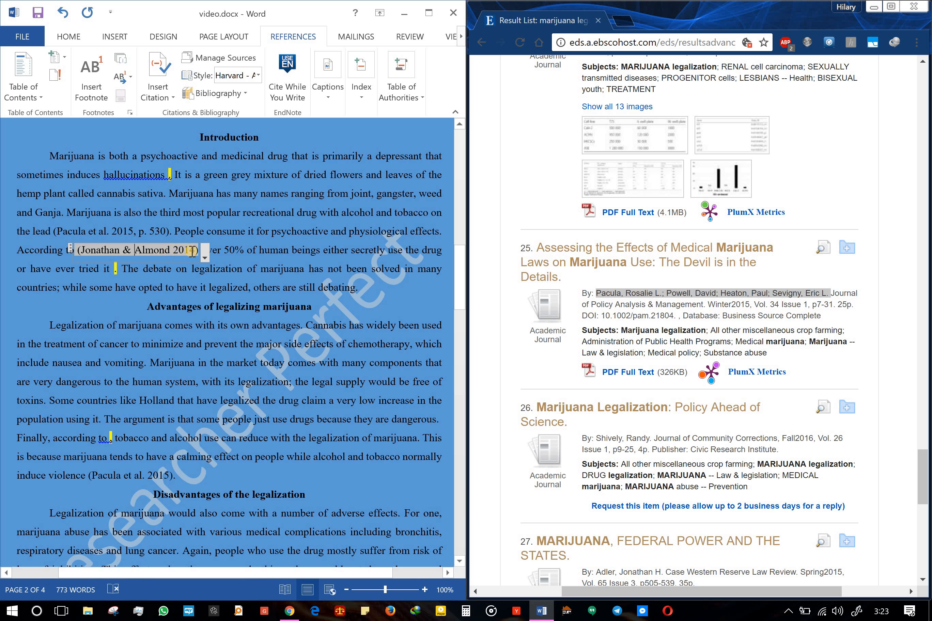
left_click(156, 264)
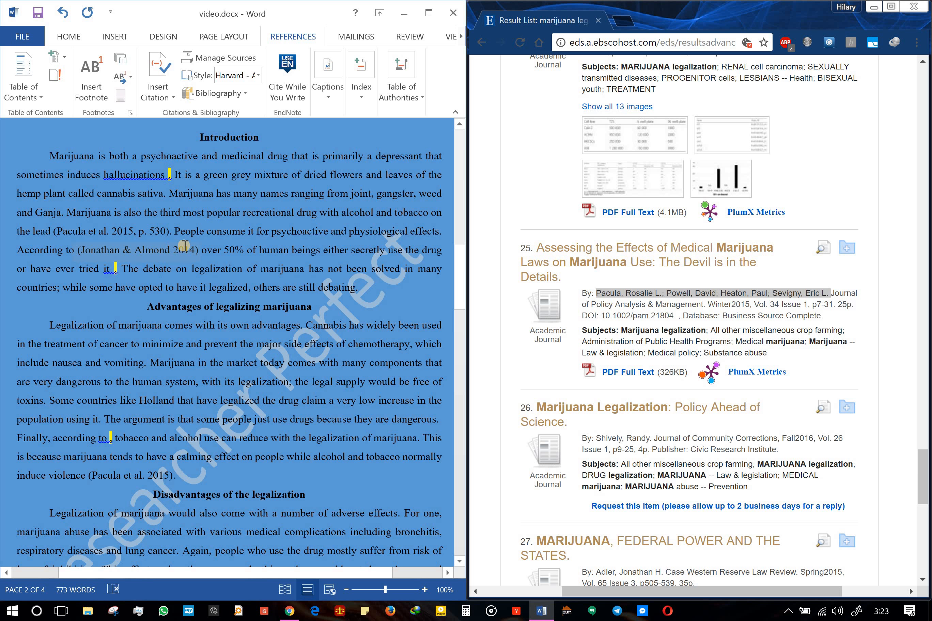
left_click(159, 251)
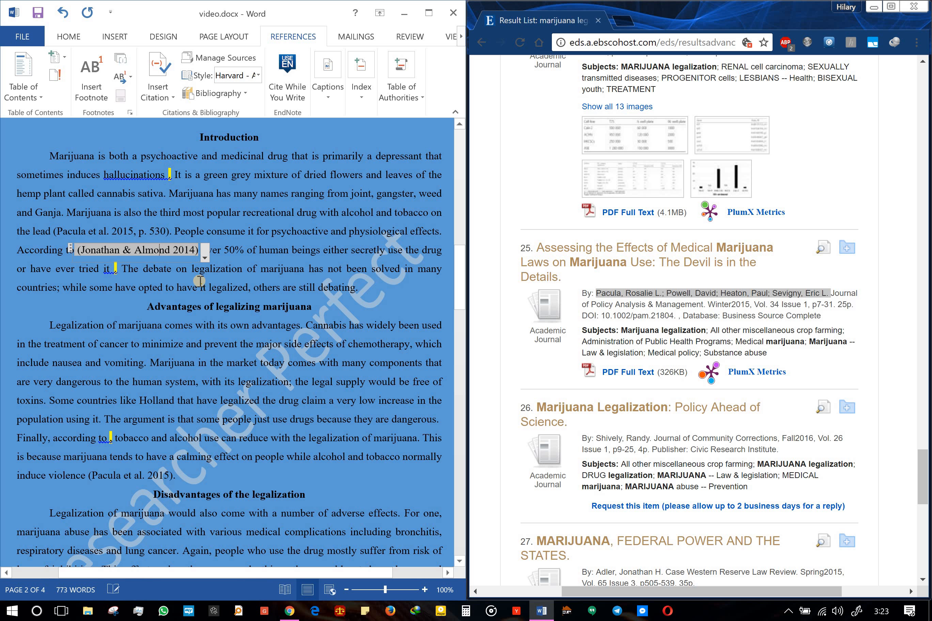
left_click(157, 250)
left_click(205, 258)
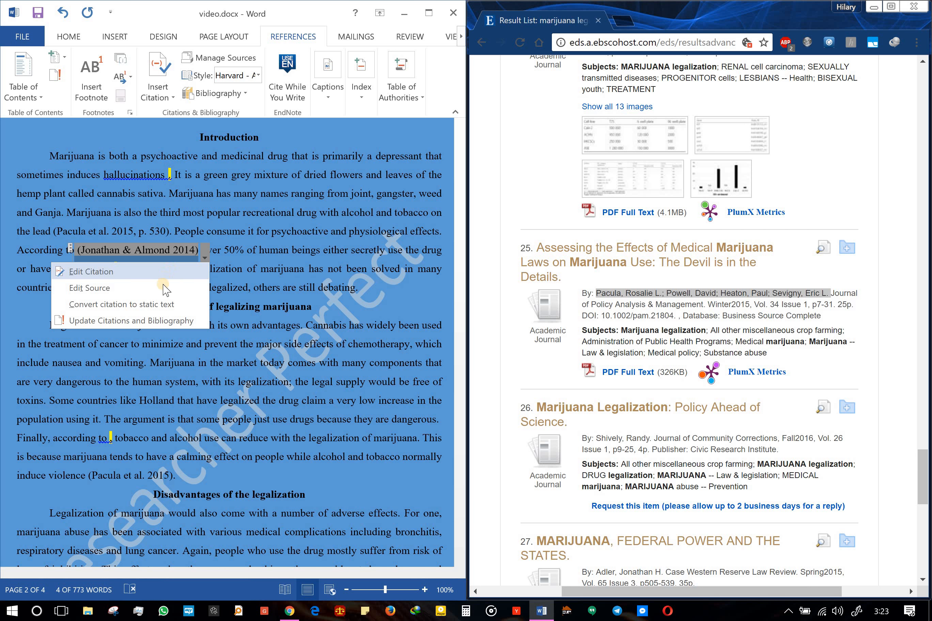
left_click(163, 305)
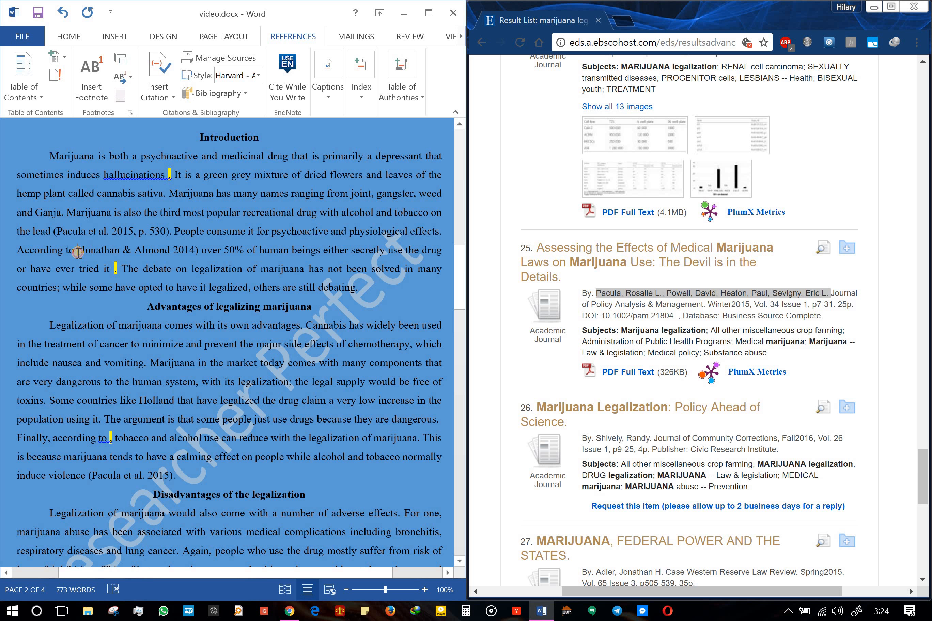
Rewrite the static 2014 citation in narrative form, joining both author surnames with "and" and keeping only the year in parentheses
left_click(77, 252)
key("BackSpace")
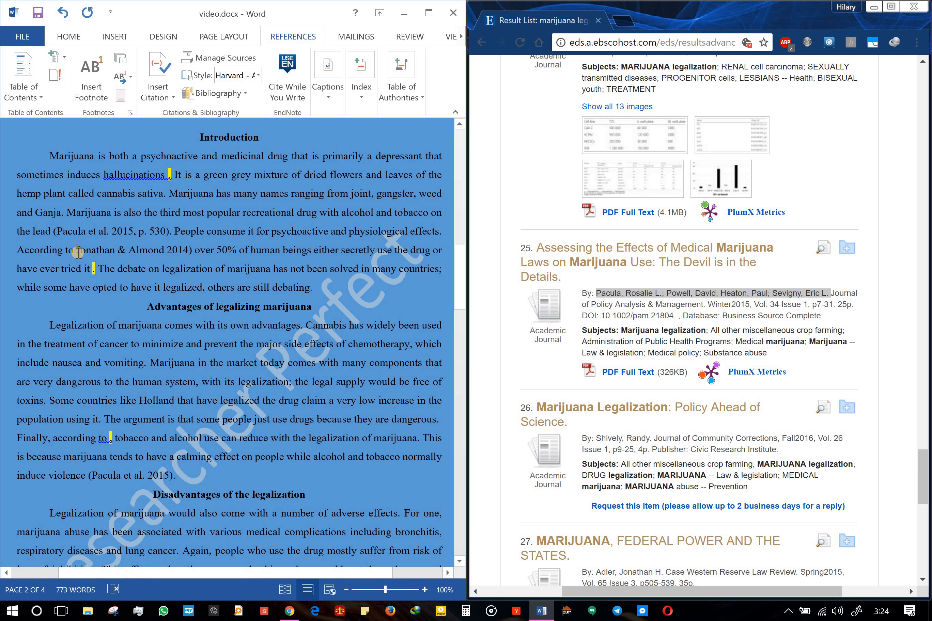
left_click(167, 250)
type("(")
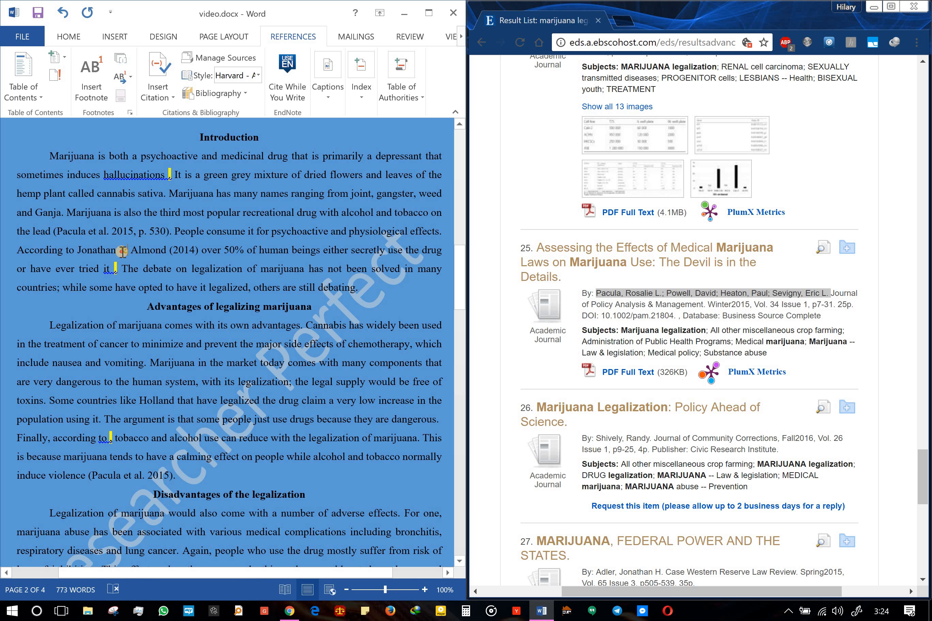
double_click(122, 251)
type("and")
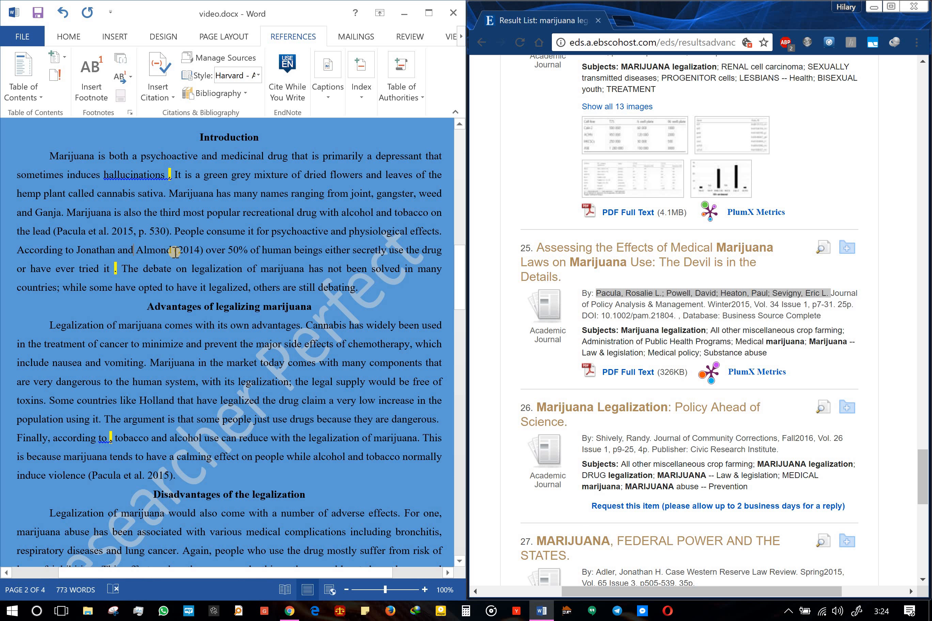
Move "(2014)" from behind the author surnames to the end of the sentence, after "have ever tried it"
left_click_drag(174, 251, 202, 256)
key("ctrl+c")
key("Delete")
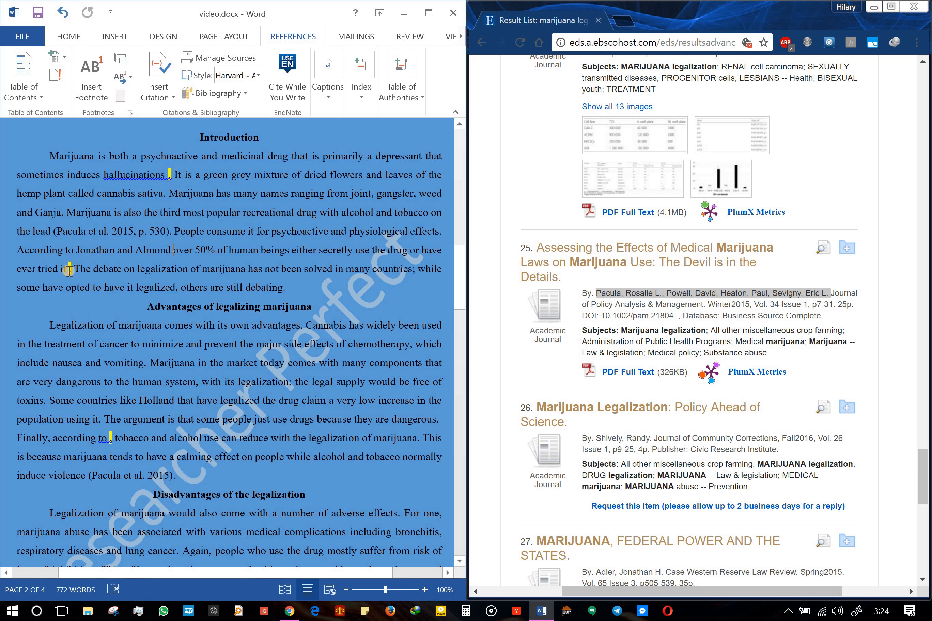
key("ctrl+v")
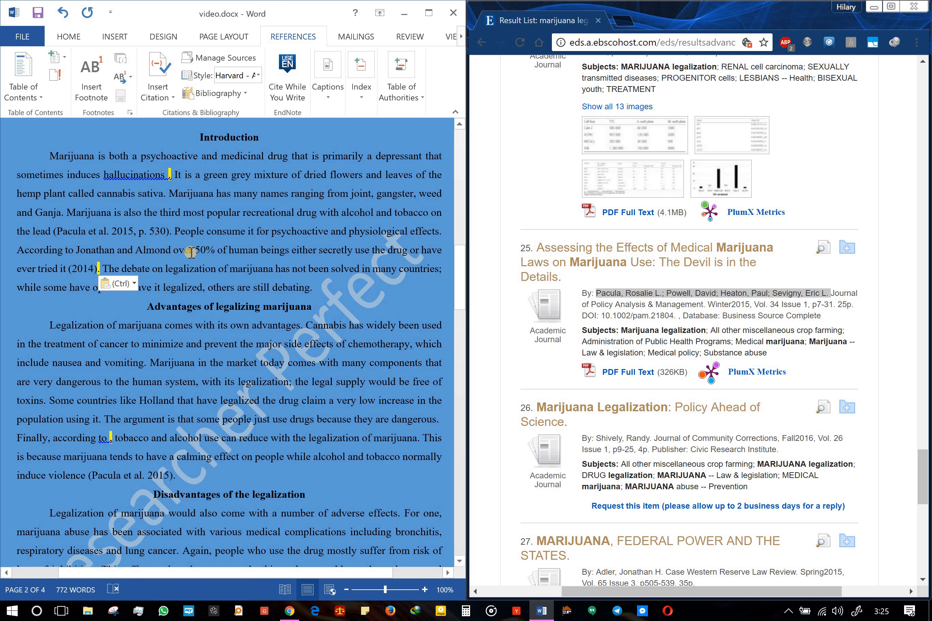
left_click(117, 283)
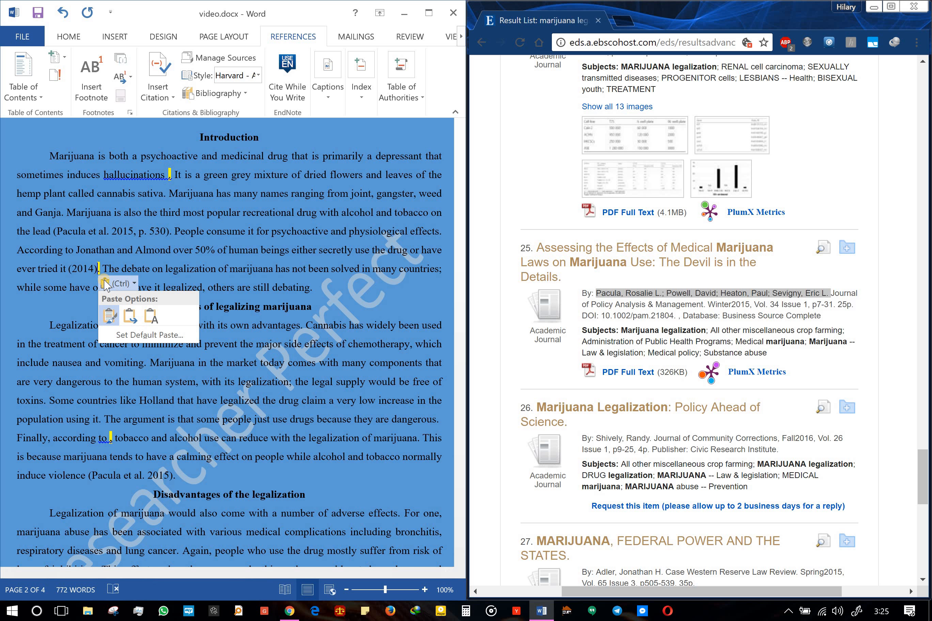
left_click(80, 283)
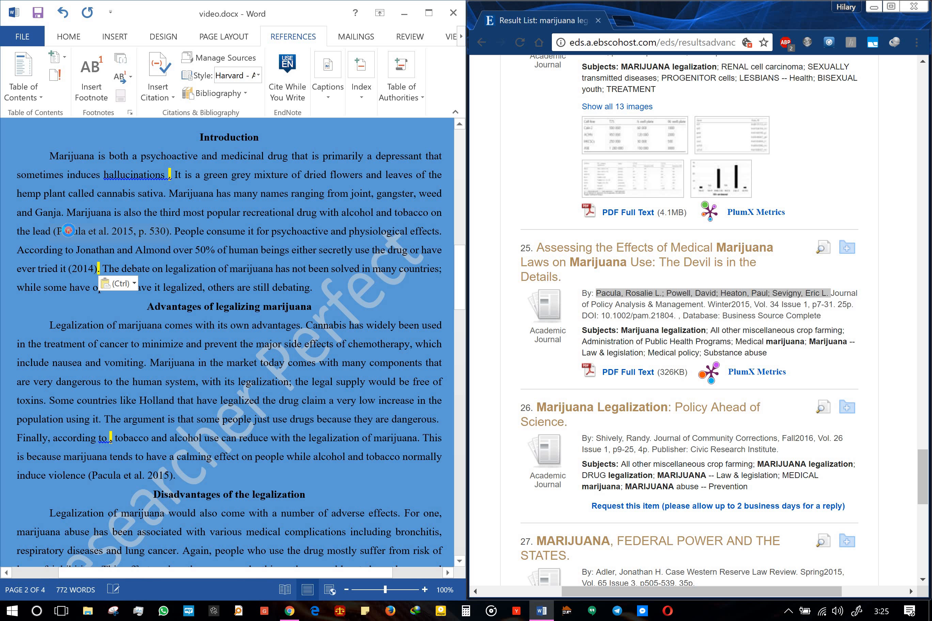
Replace the two author surnames after "According to" with a citation of the 2015 source "Marijuana, Federal Power and States"
left_click(69, 231)
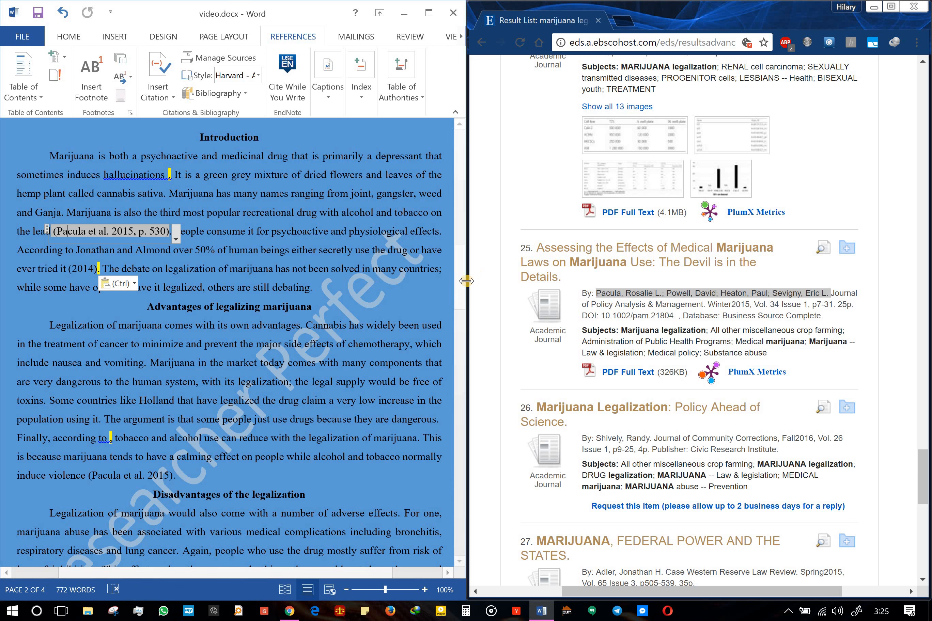
left_click_drag(463, 288, 475, 369)
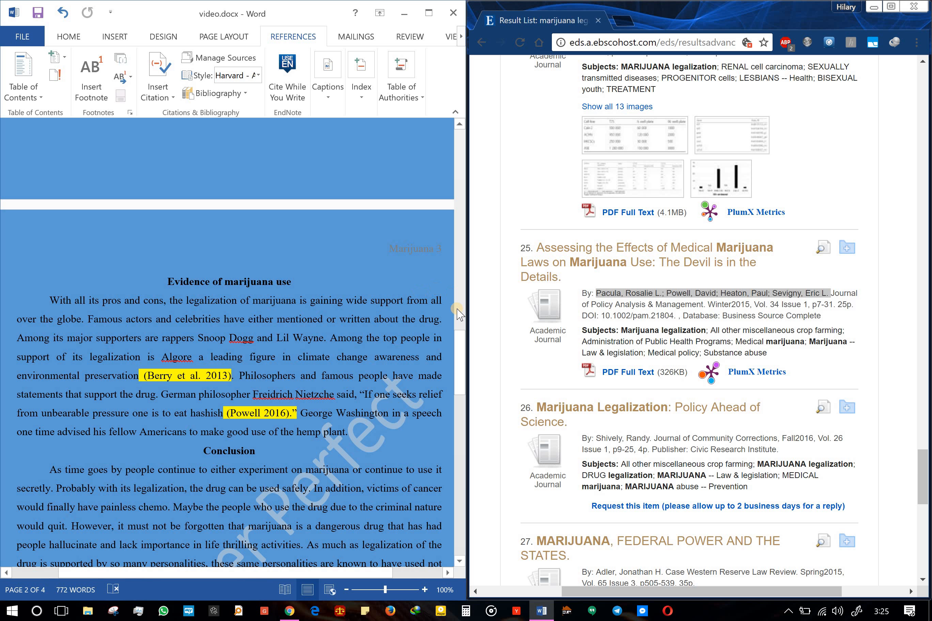
left_click_drag(458, 320, 461, 361)
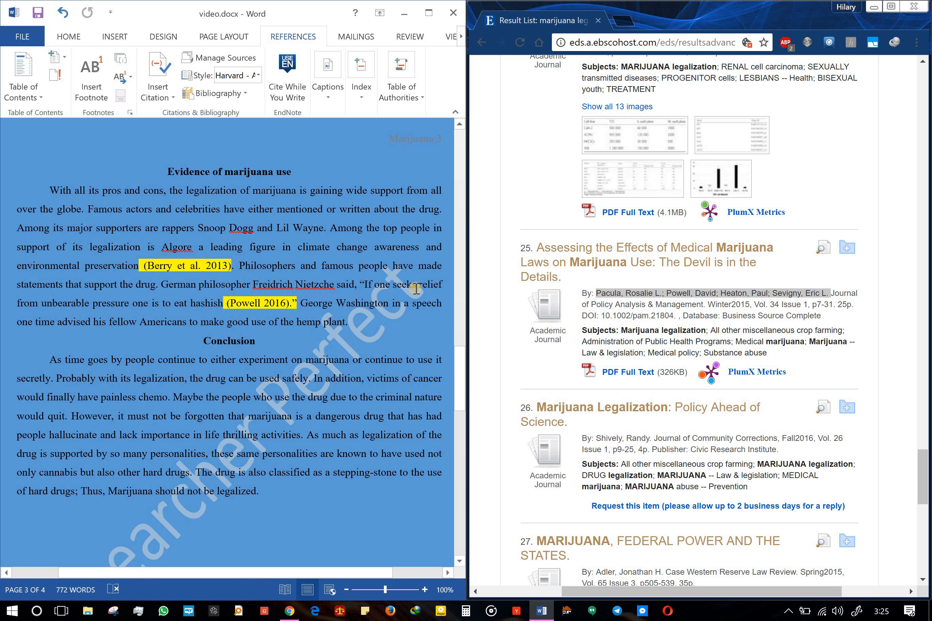
left_click_drag(461, 348, 460, 281)
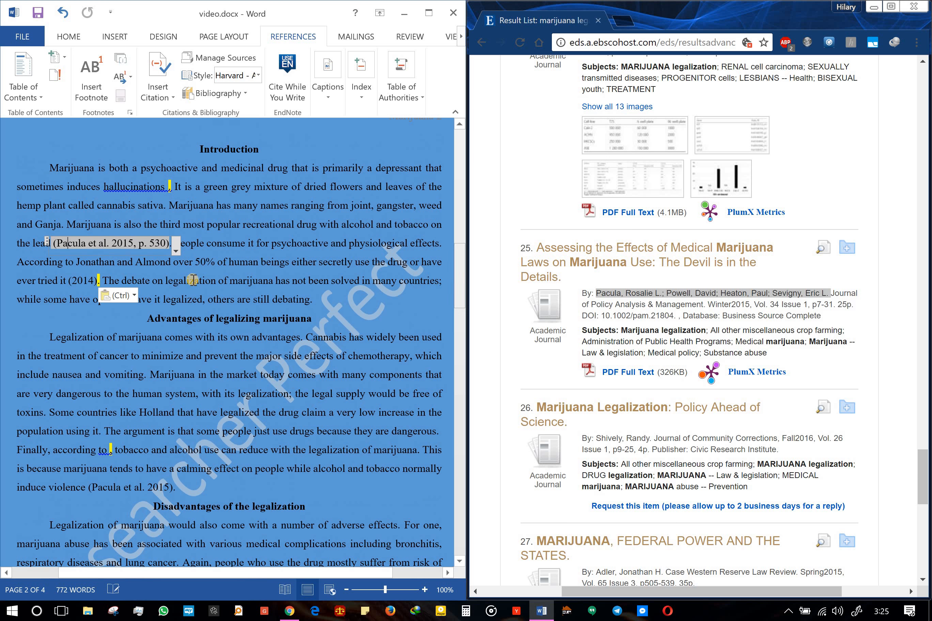
left_click(147, 262)
left_click_drag(77, 263, 166, 272)
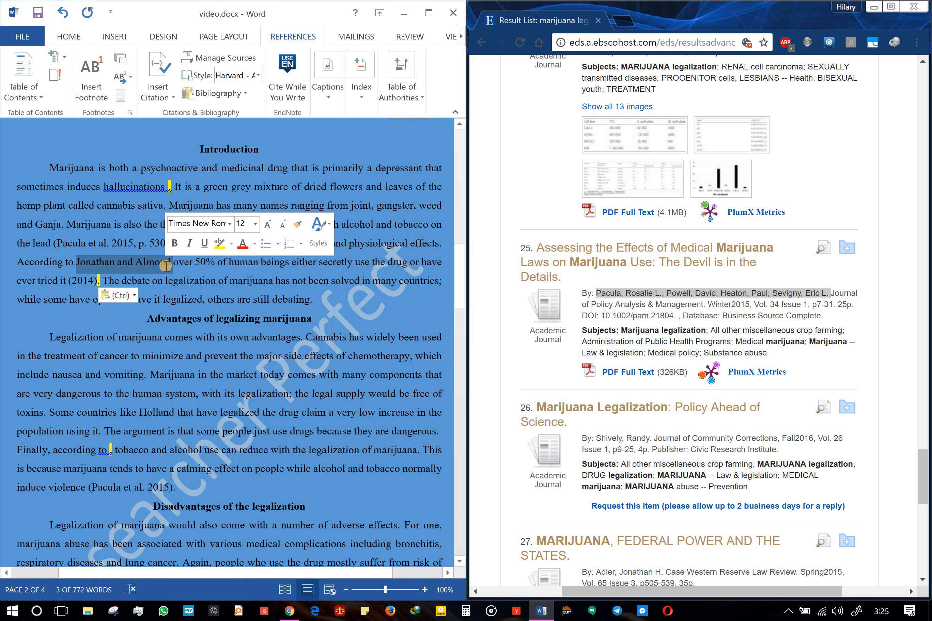
key("Delete")
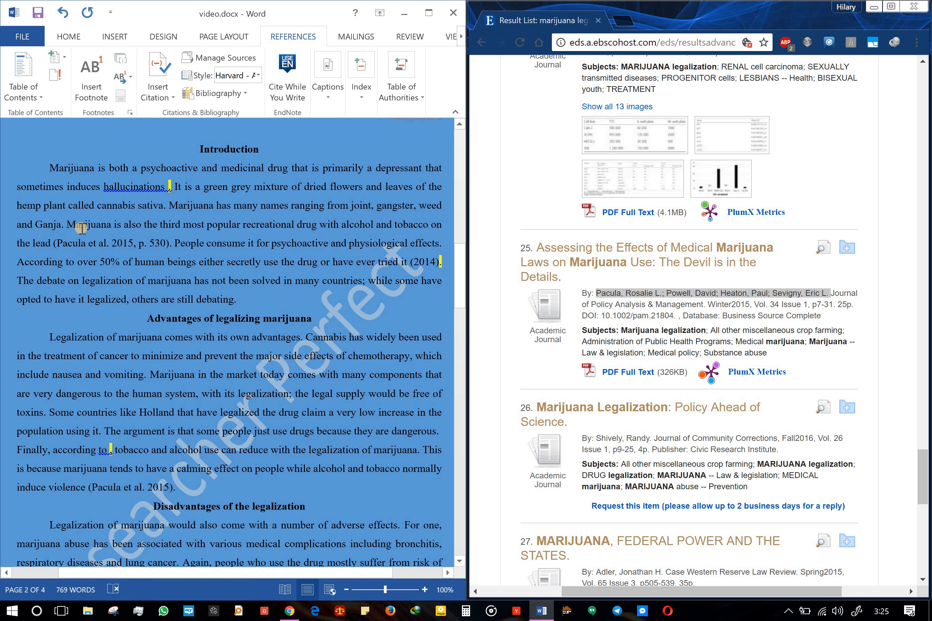
left_click(160, 98)
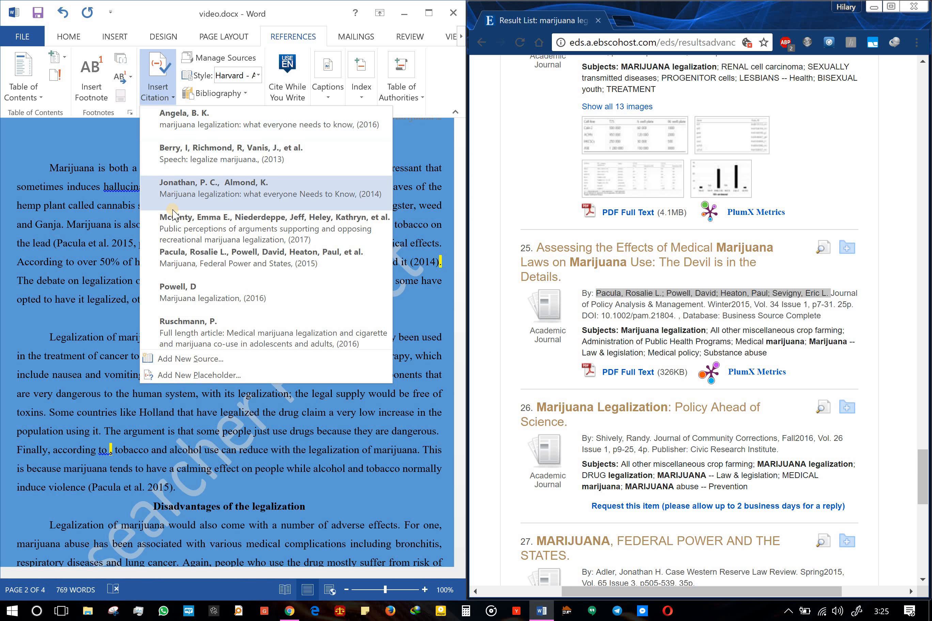
left_click(186, 257)
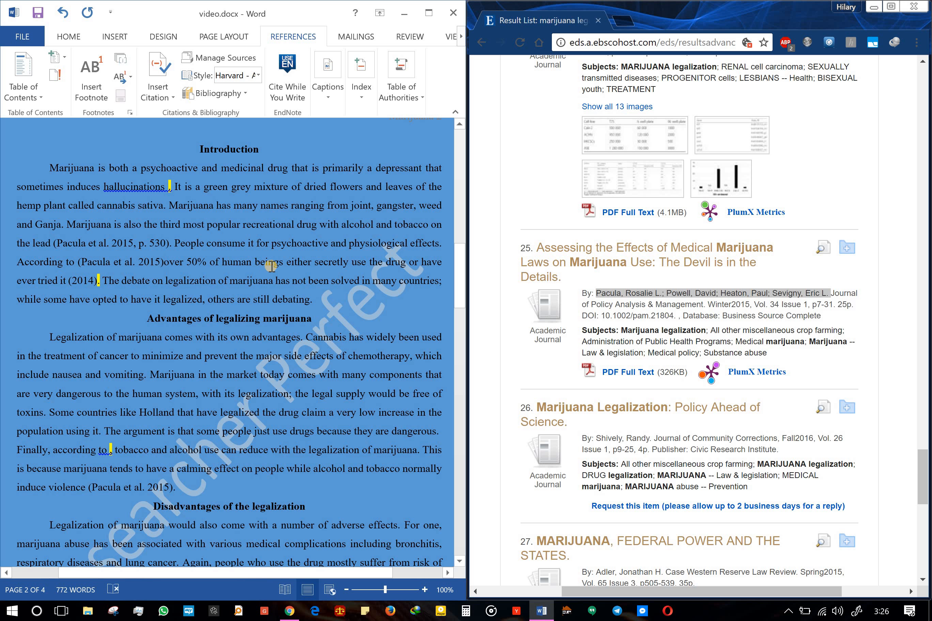
Delete the leftover "(2014)" after "have ever tried it" in the introduction
left_click(68, 285)
key("Delete")
key("Delete")
key("Delete")
key("Delete")
key("Delete")
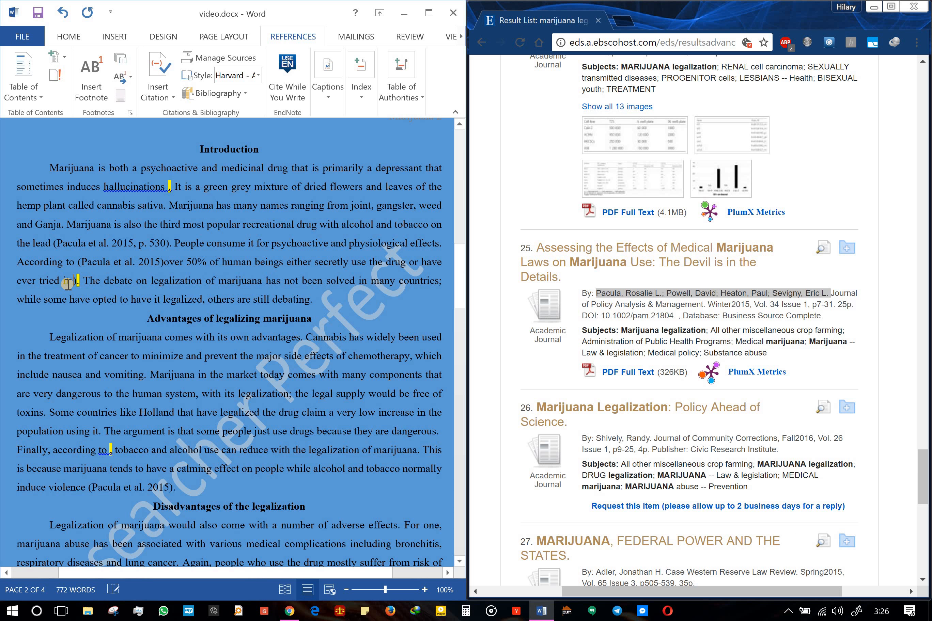
key("Delete")
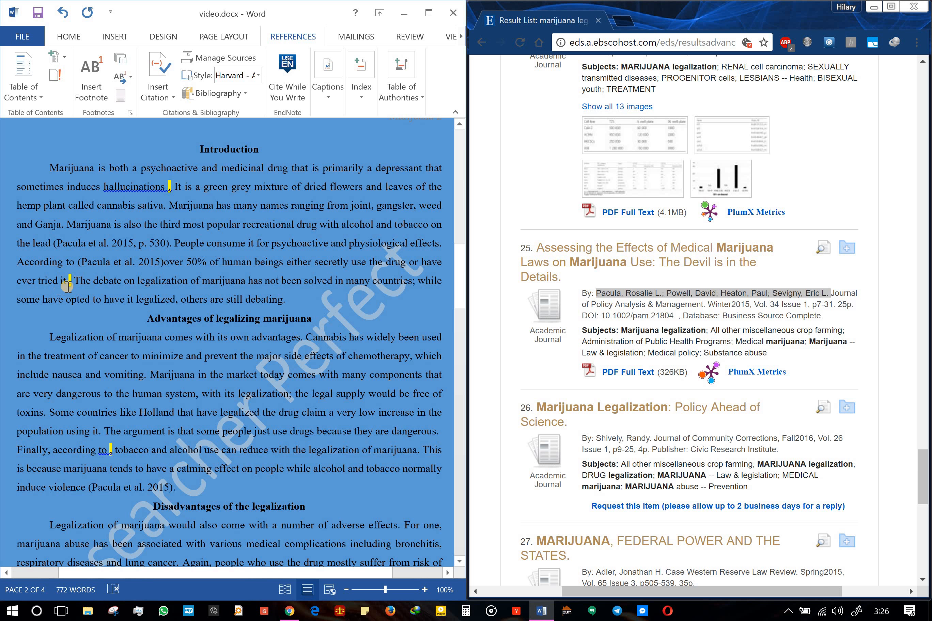
Convert the 2015 citation after "According to" to static text and rework it so that only "(2015)" is in parentheses
left_click(119, 261)
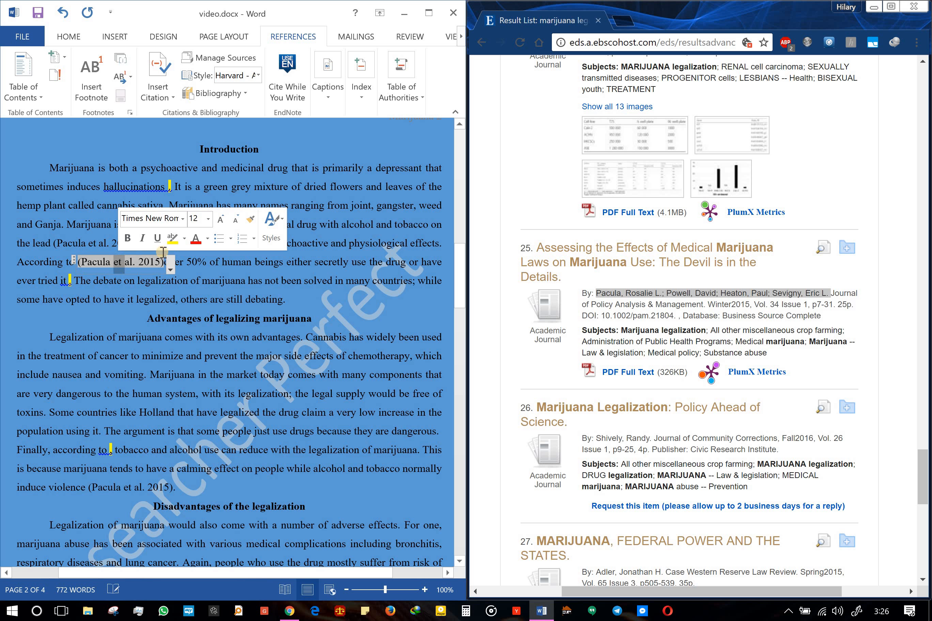
left_click(171, 269)
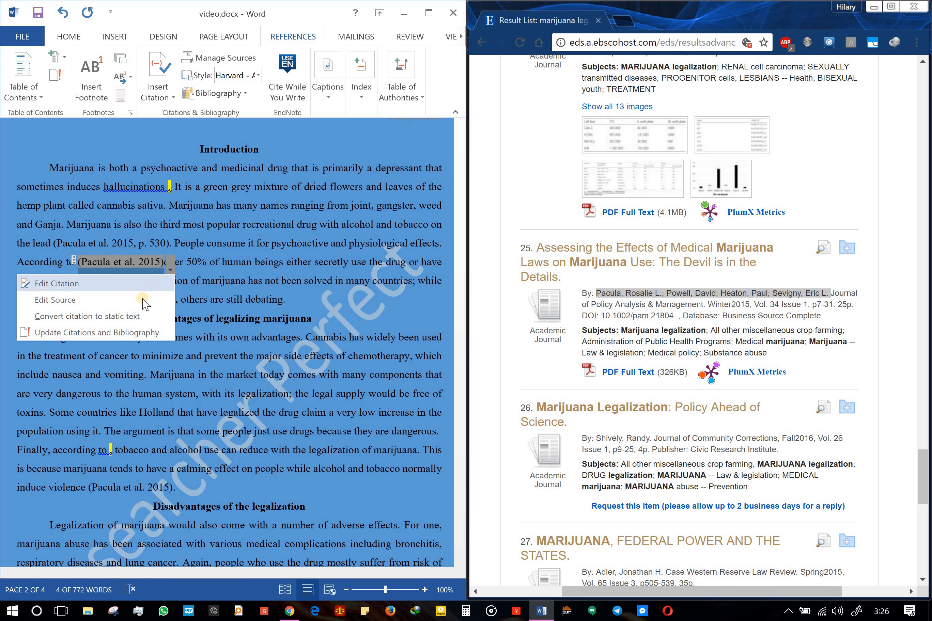
left_click(140, 309)
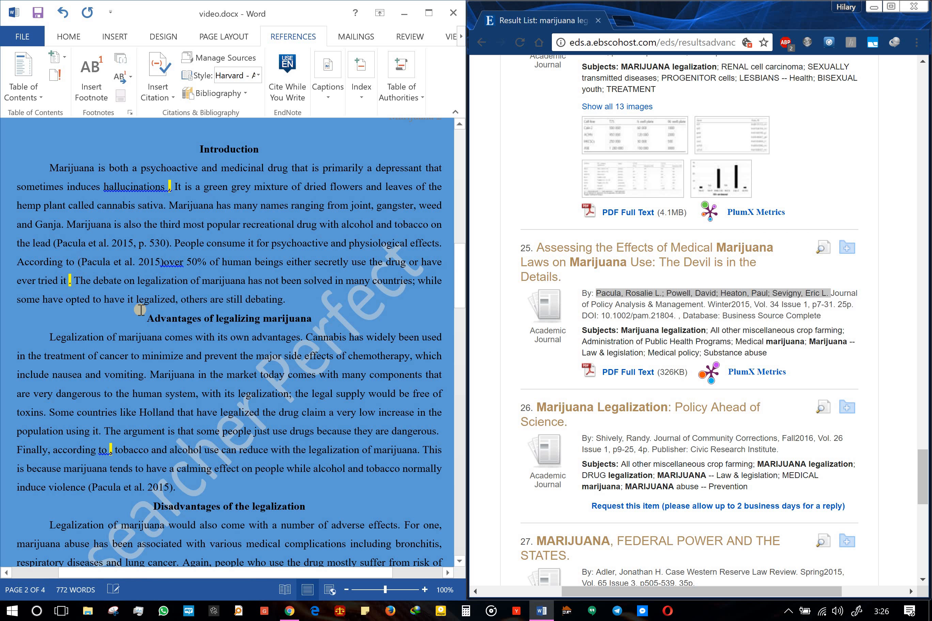
key("Delete")
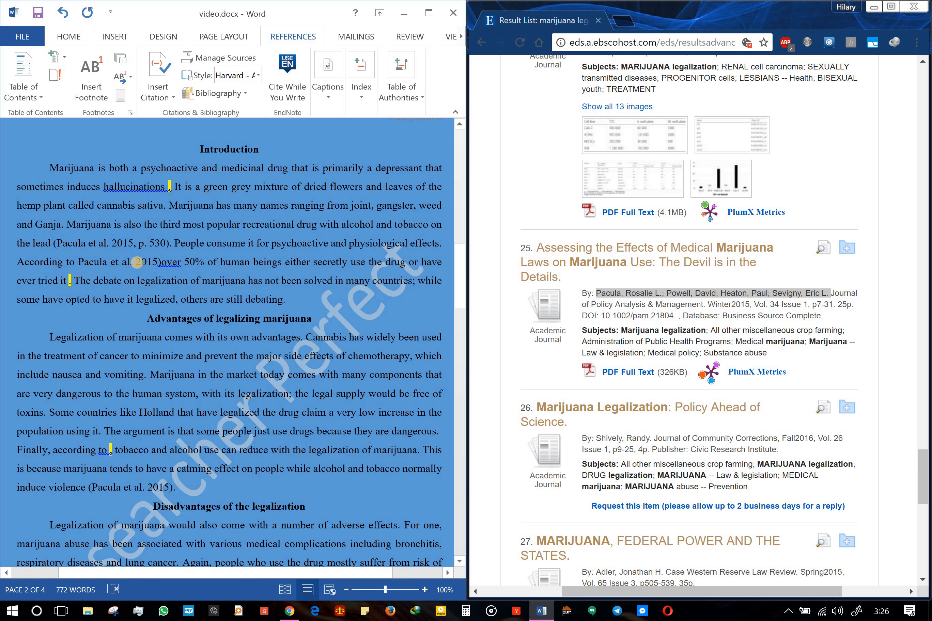
type("(")
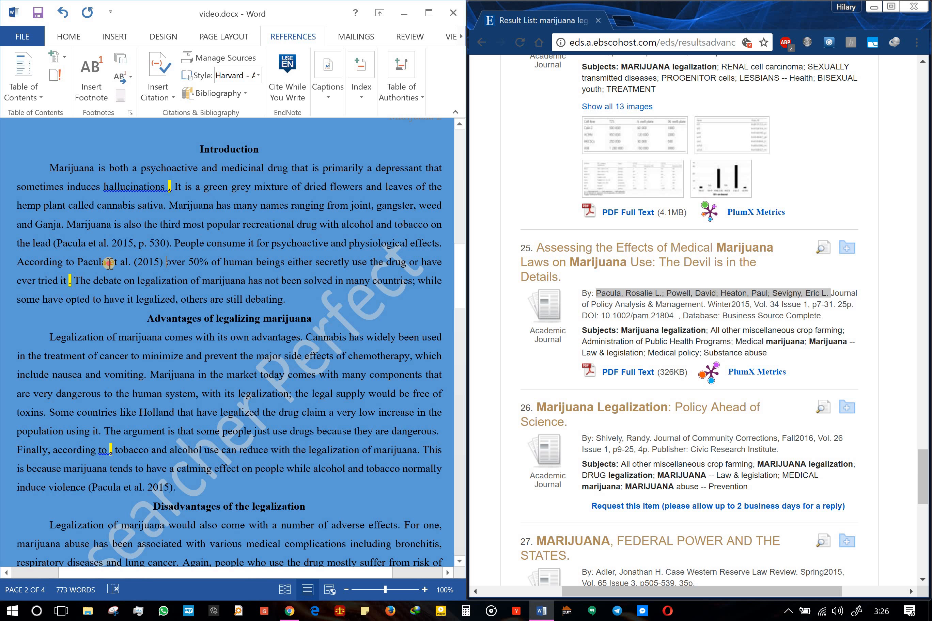
Replace "et al." before "(2015)" in the "According to" sentence with "and fellow scholars"
left_click_drag(109, 263, 132, 267)
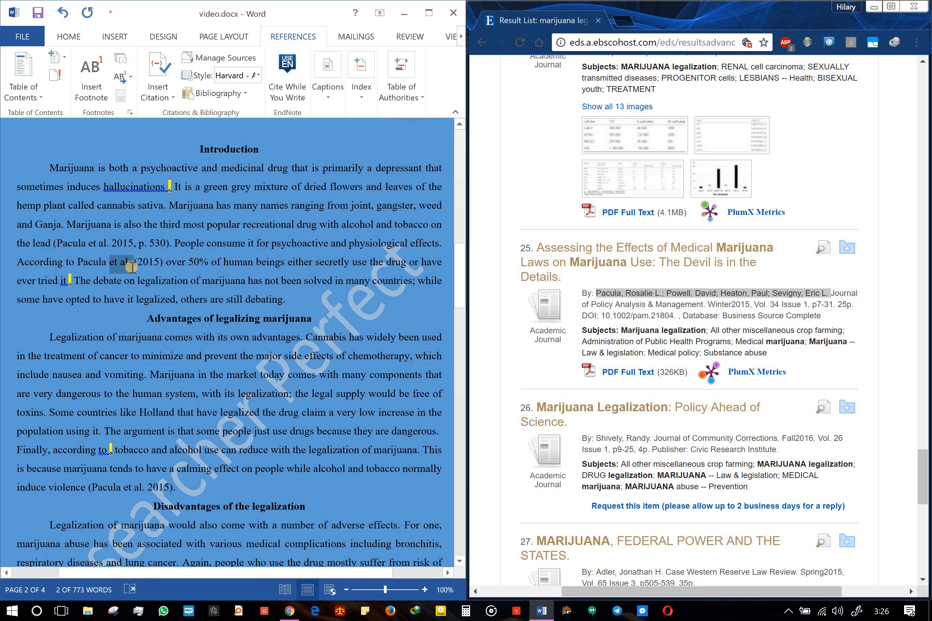
key("Delete")
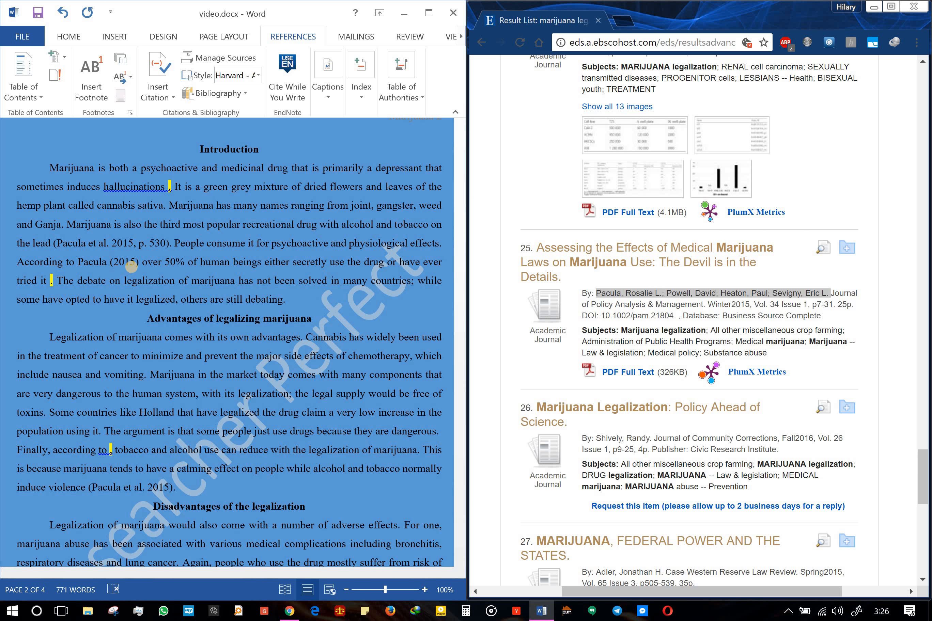
type("and fellow")
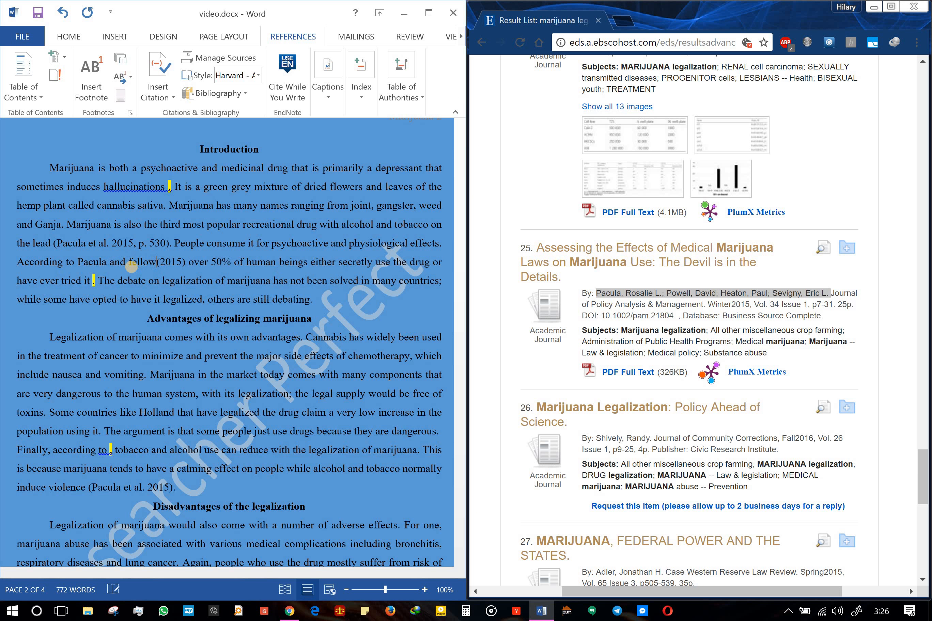
type(" schola")
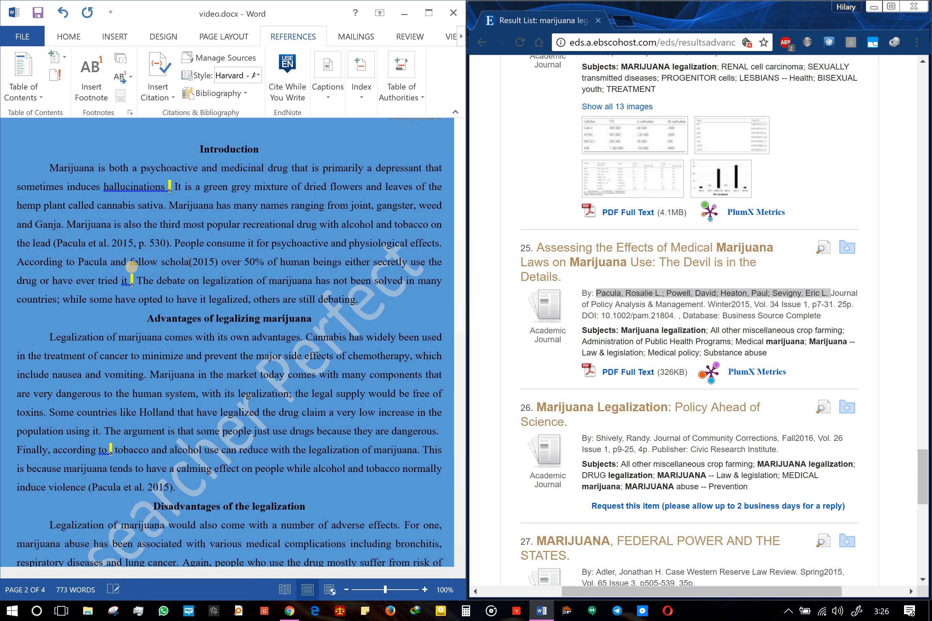
type("rs")
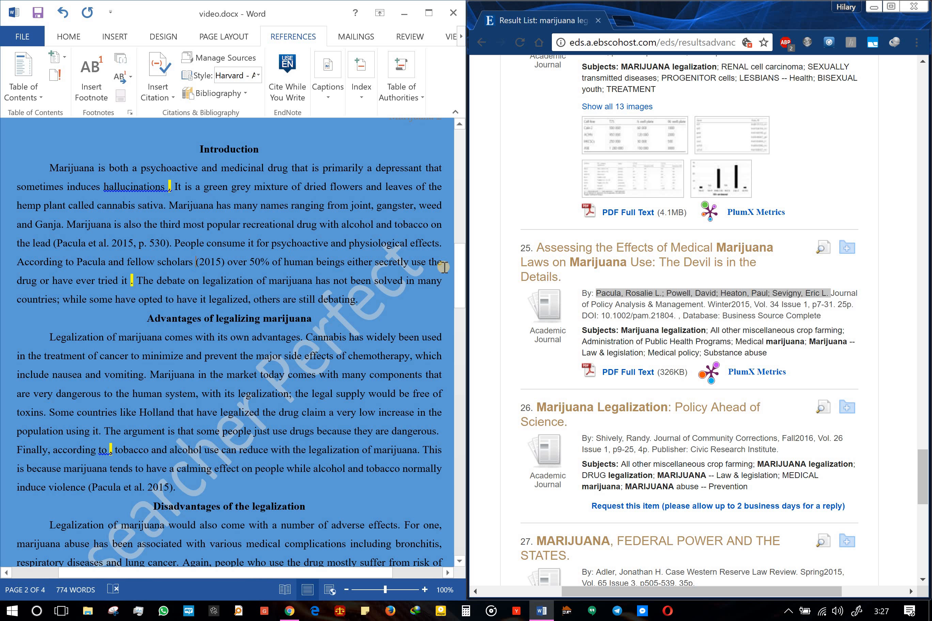
Delete the entire old References section, heading included, from the last page of the essay
left_click_drag(458, 264, 460, 460)
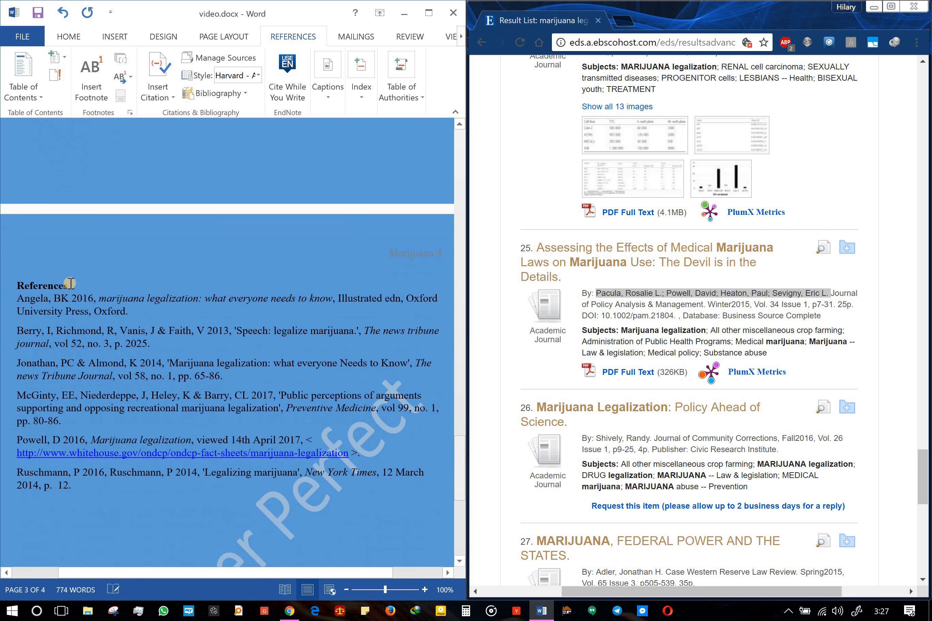
left_click_drag(17, 285, 107, 505)
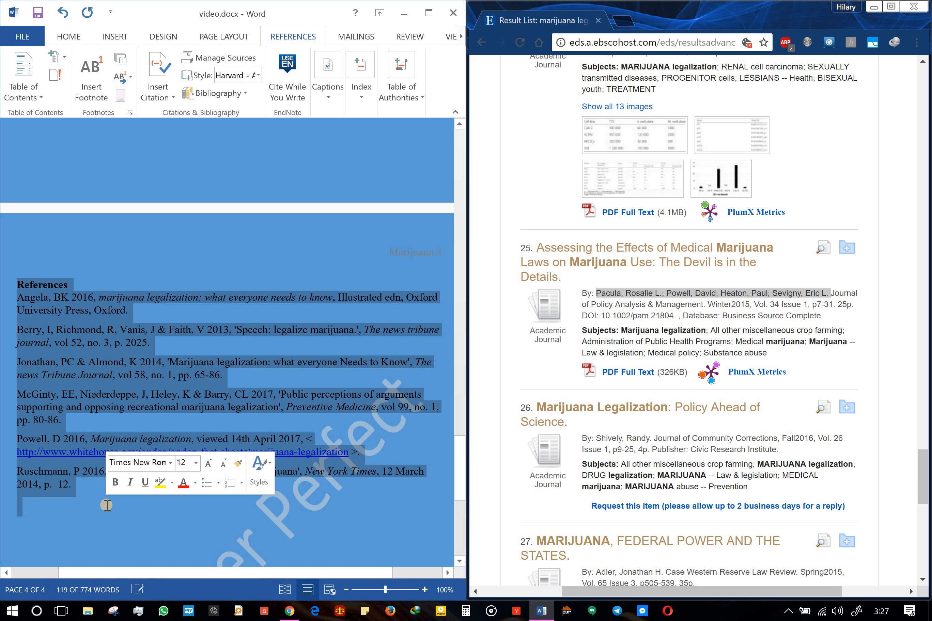
key("BackSpace")
scroll(106, 510, "up", 6)
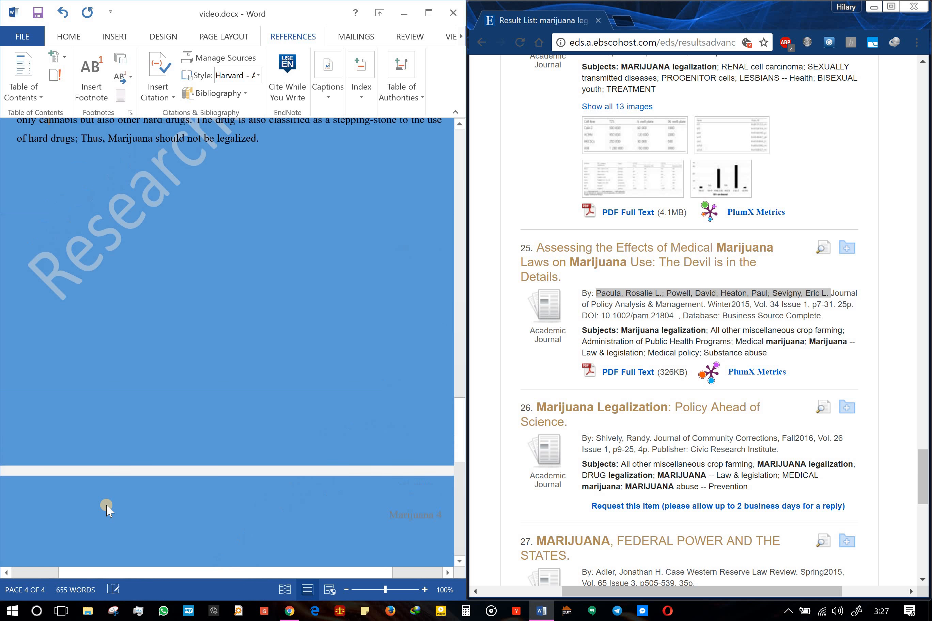
scroll(106, 509, "down", 5)
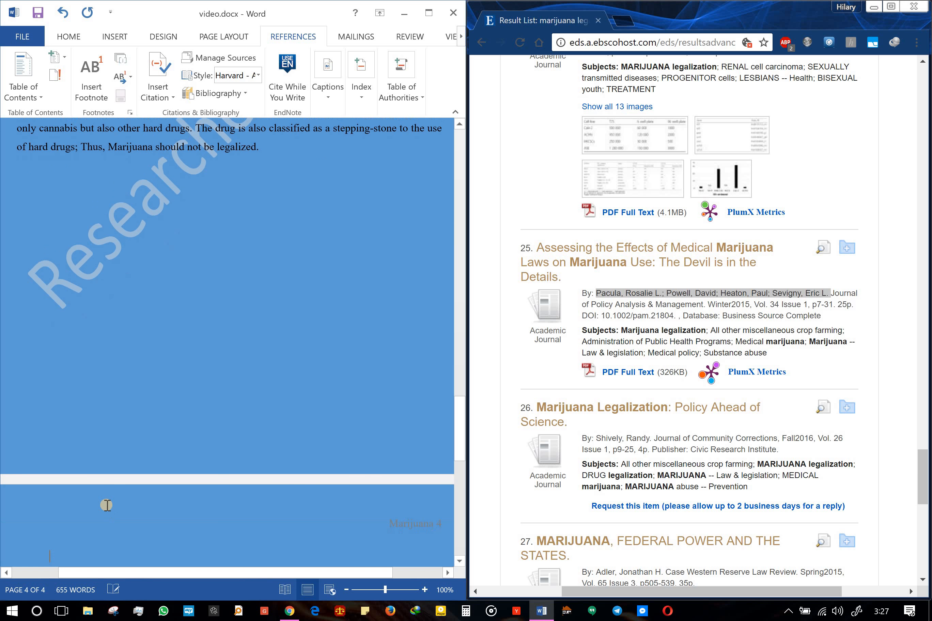
Maximize the document window and insert the built-in References bibliography at the start of the empty last page
left_click(29, 453)
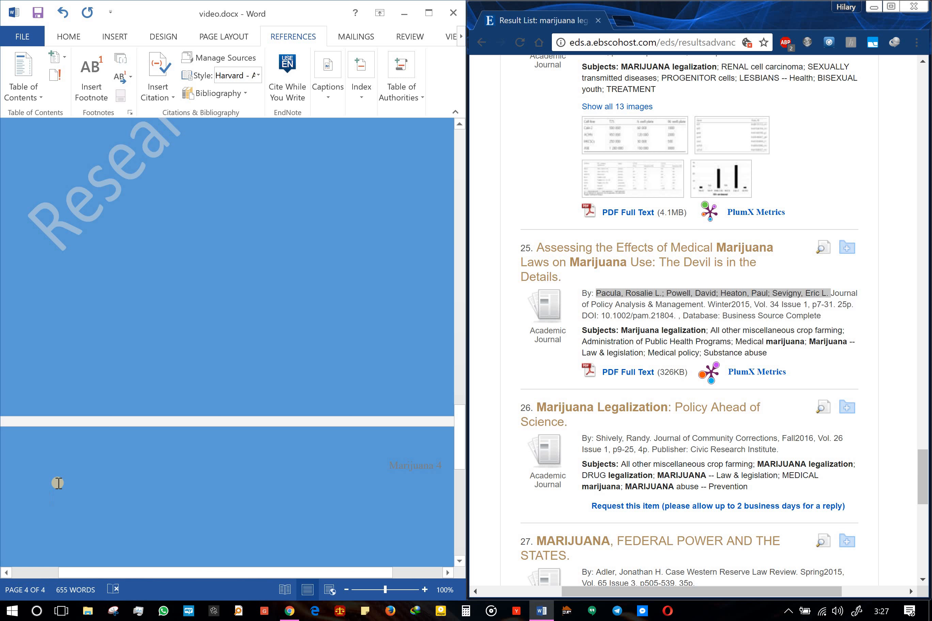
left_click(429, 13)
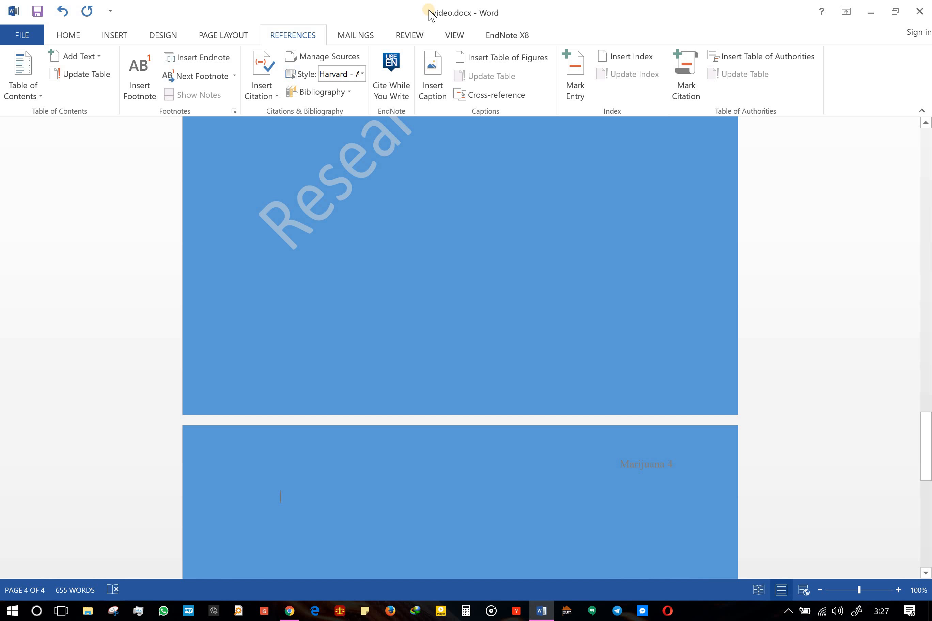
left_click(319, 96)
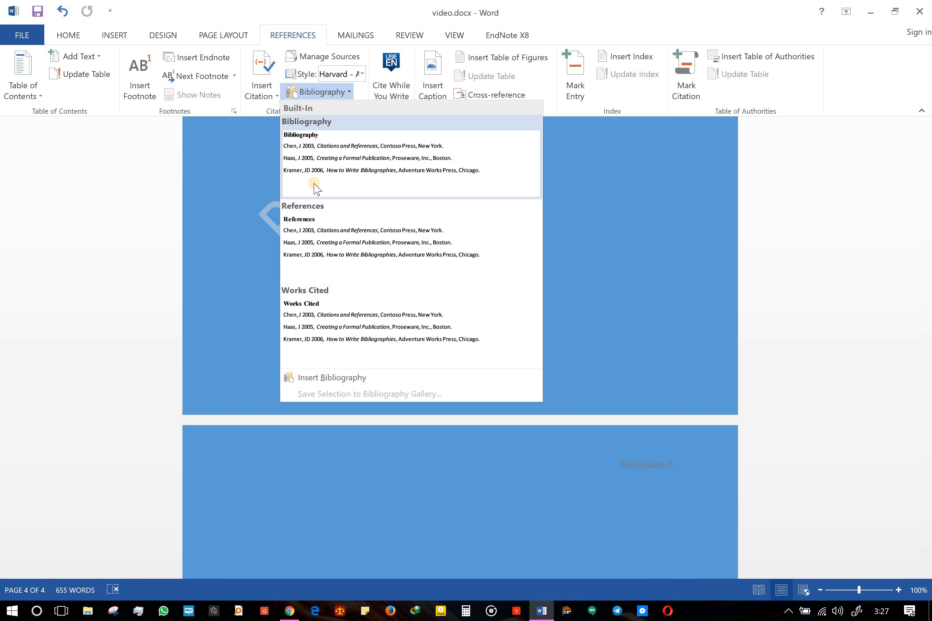
left_click(321, 232)
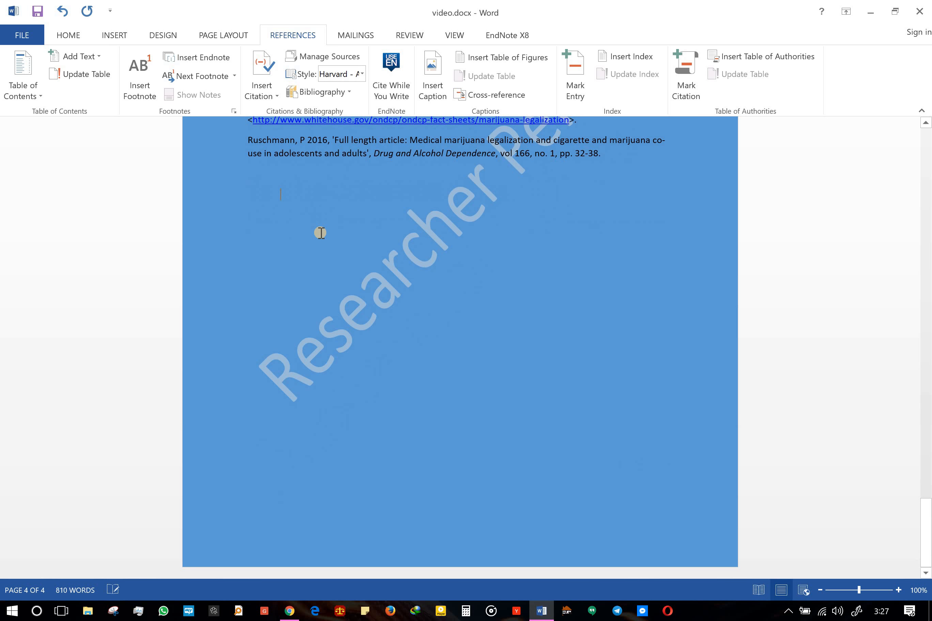
left_click(928, 509)
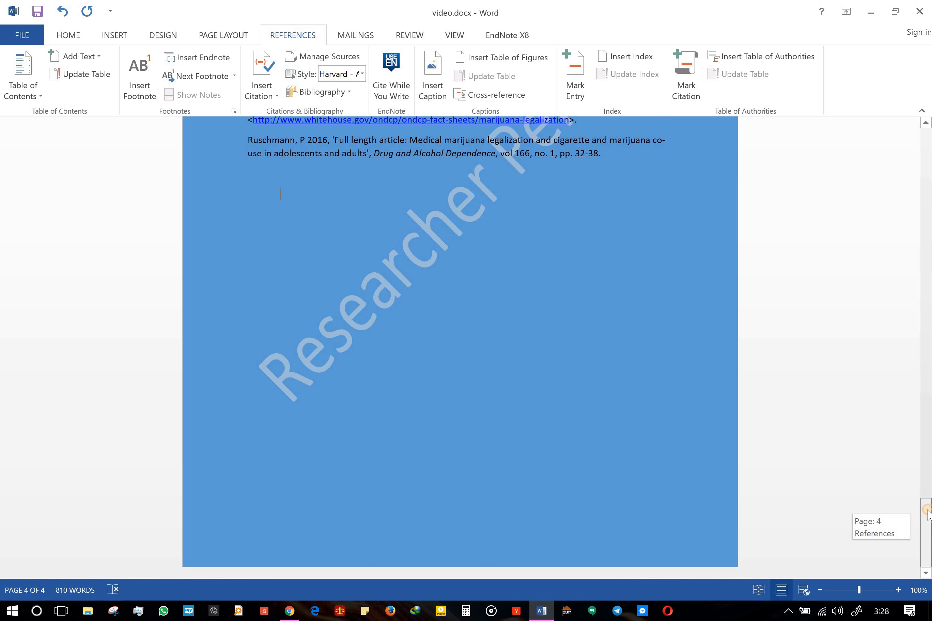
left_click_drag(927, 510, 929, 485)
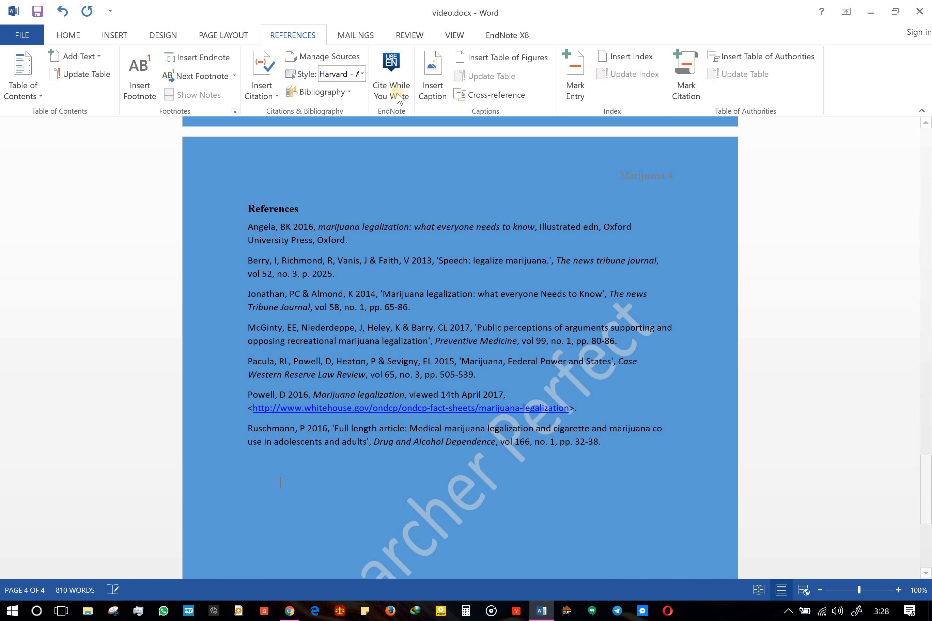
Try the APA Sixth Edition and MLA Seventh Edition citation styles, and look through the document in the MLA format
left_click(361, 74)
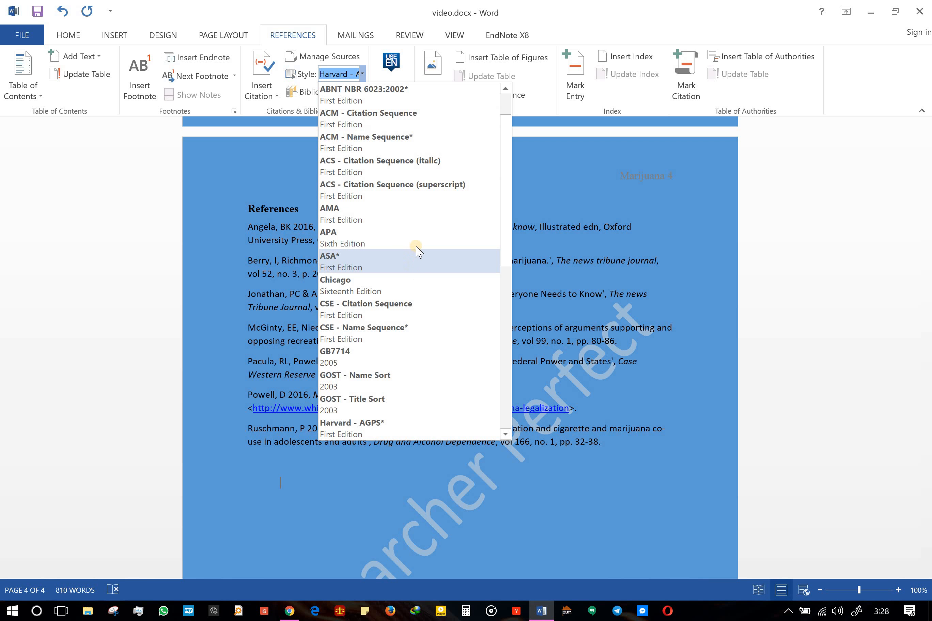
left_click(418, 245)
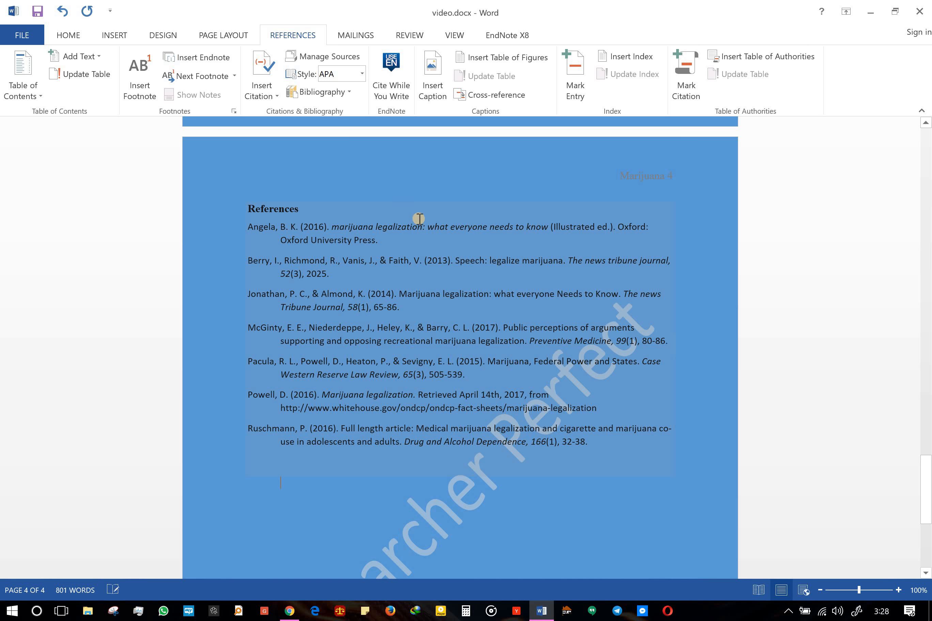
left_click(362, 75)
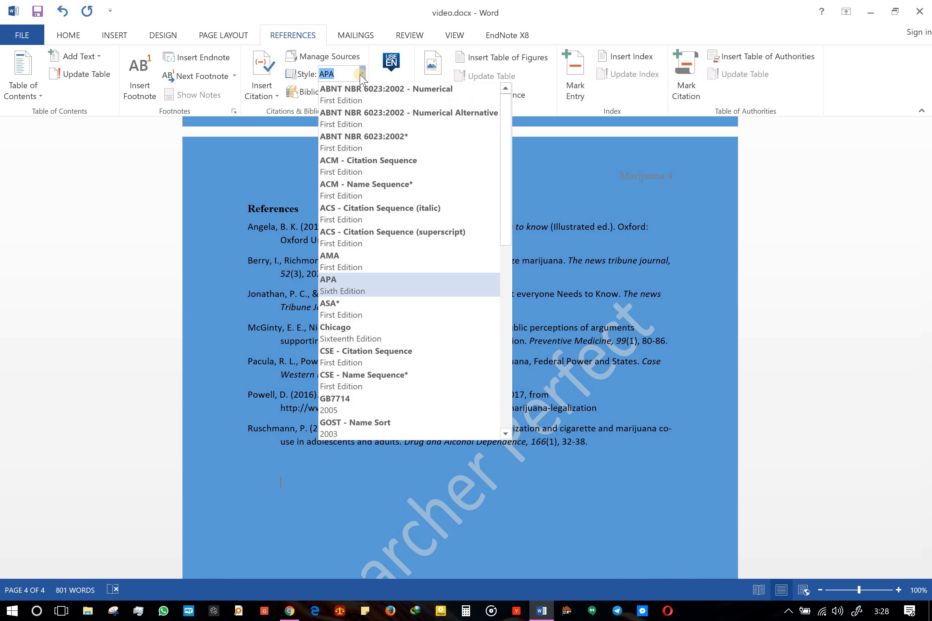
left_click_drag(508, 249, 506, 353)
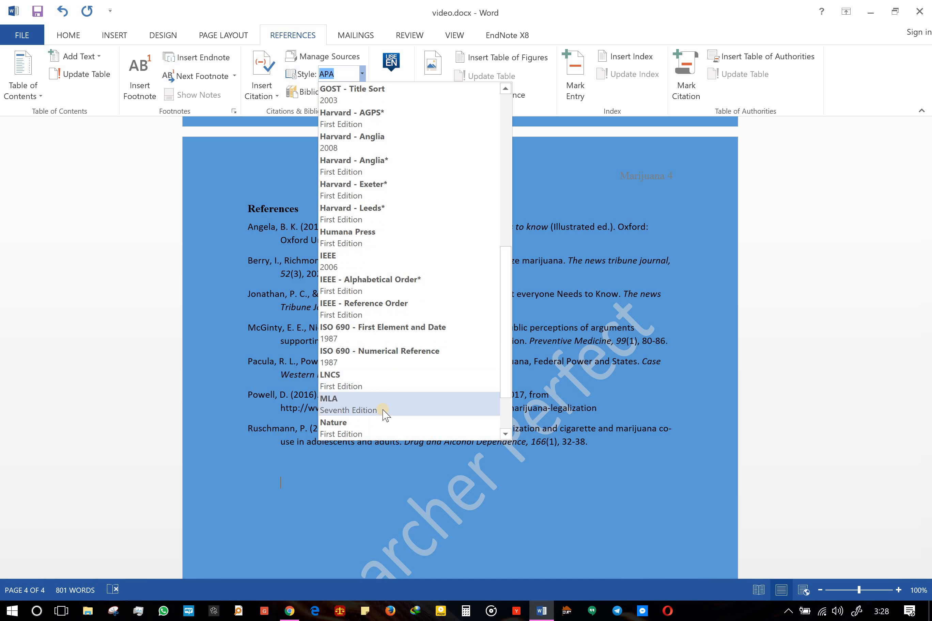
left_click(384, 411)
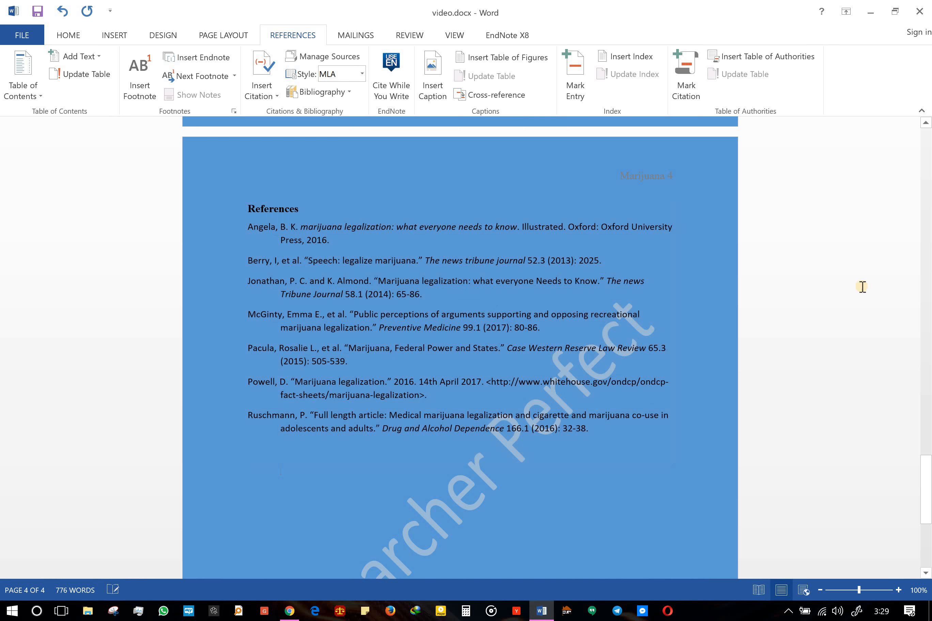
mouse_move(925, 473)
left_mouse_down()
mouse_move(929, 333)
mouse_move(929, 462)
left_mouse_up()
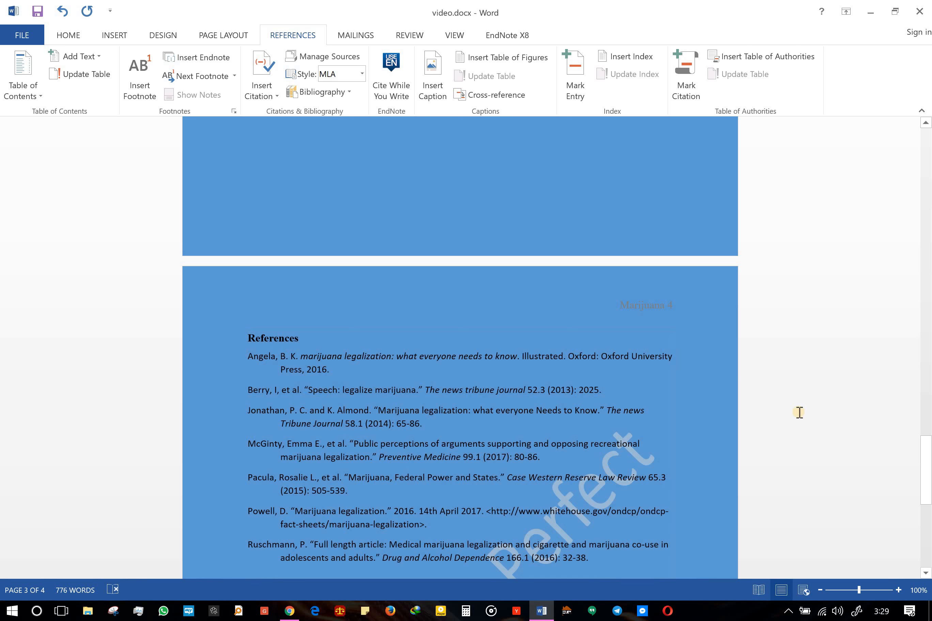
left_click_drag(928, 460, 927, 149)
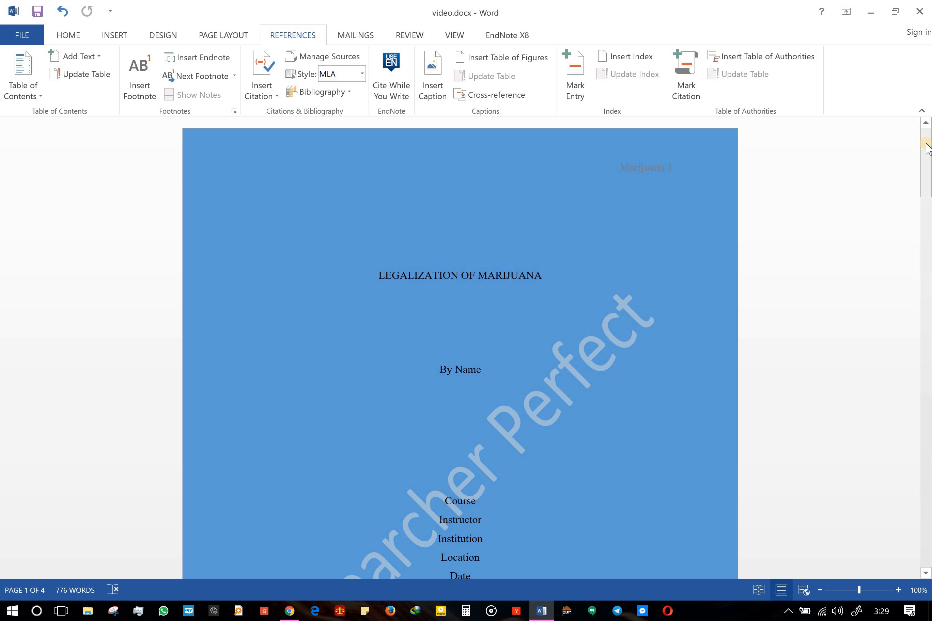
left_click_drag(929, 152, 929, 478)
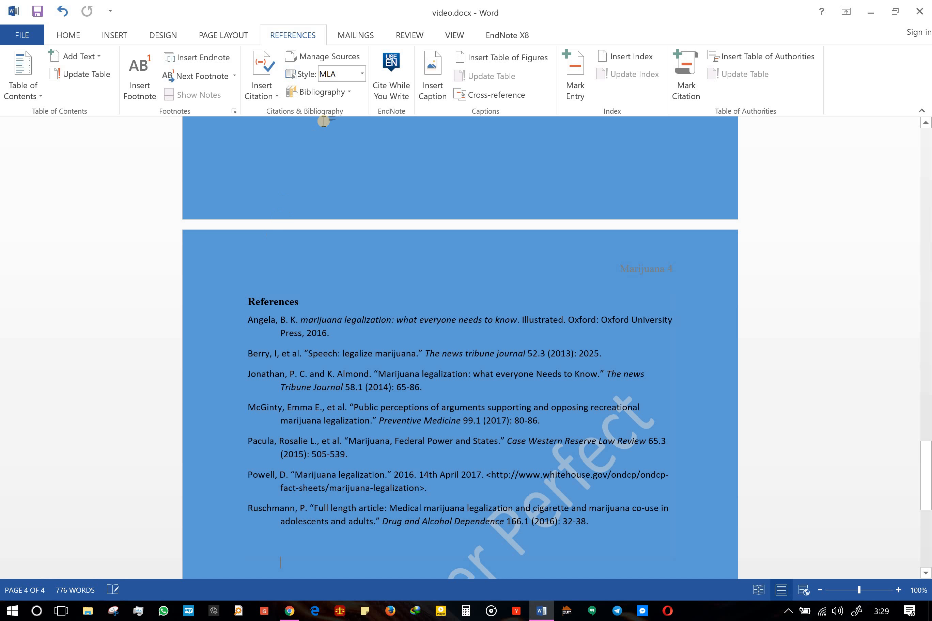
Return the document's citation style to Harvard - AGPS
left_click(361, 75)
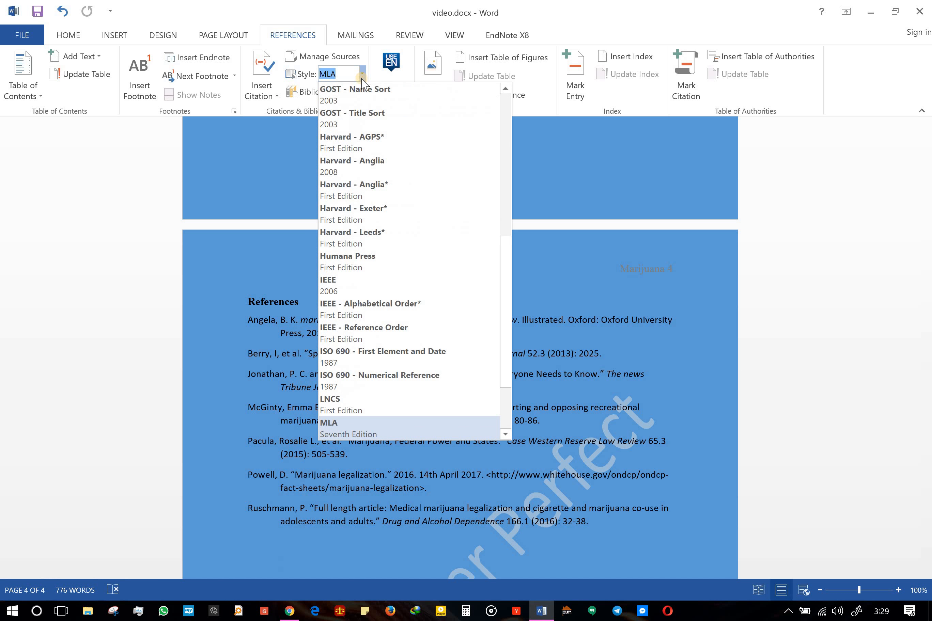
left_click(369, 149)
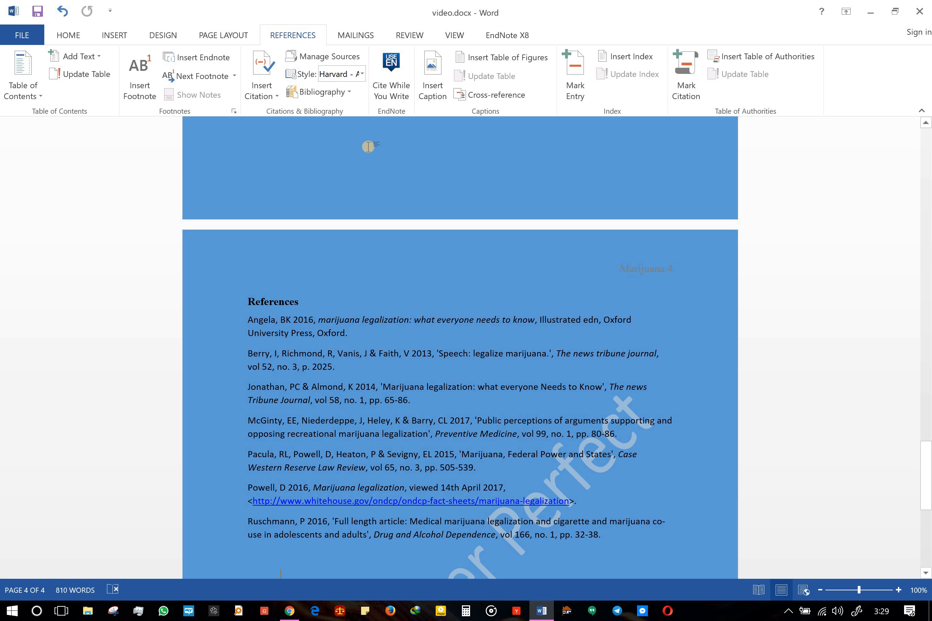
Change the citation style of the document and its reference list to AMA
left_click(361, 74)
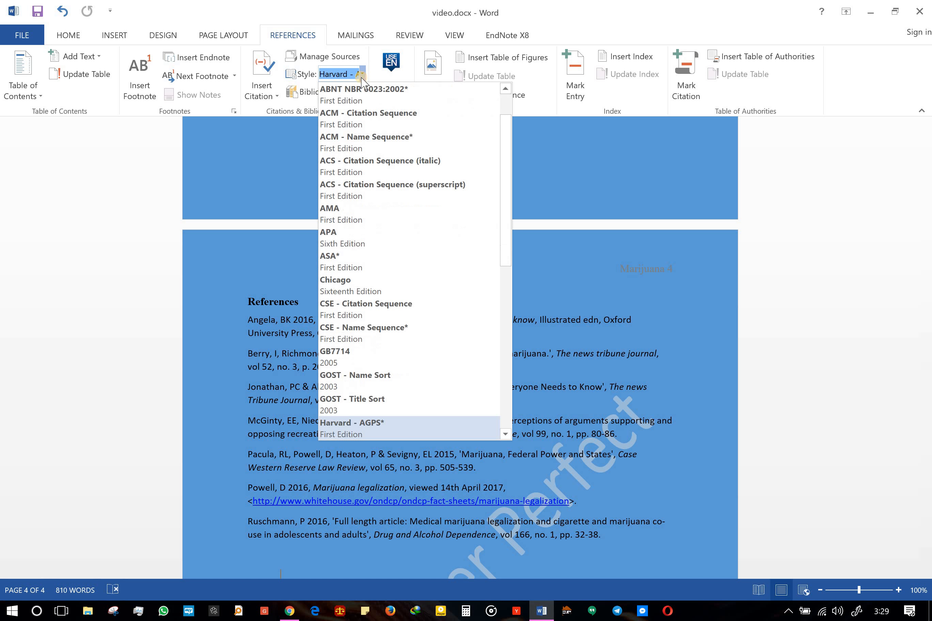
left_click(384, 219)
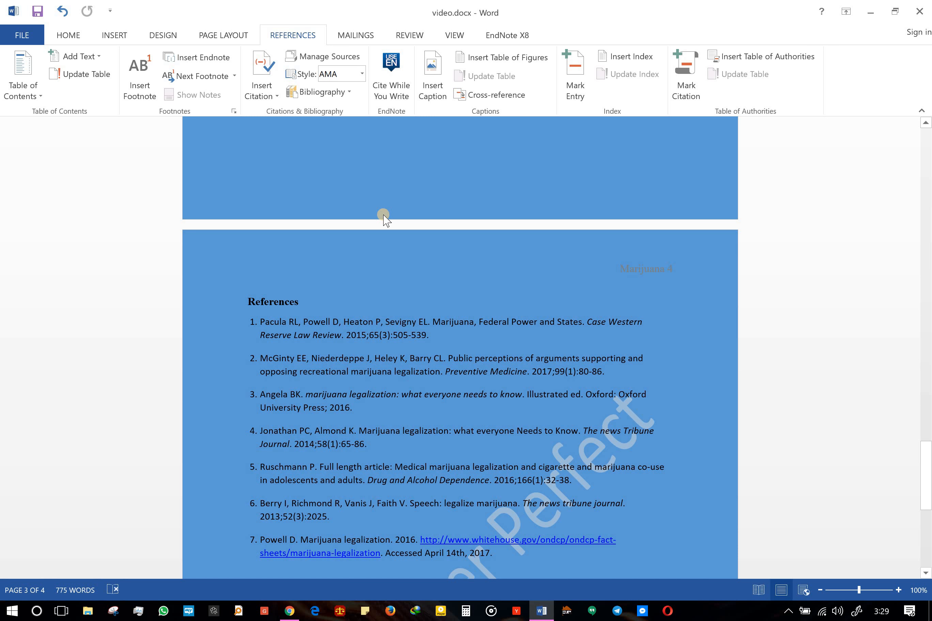
left_click(362, 74)
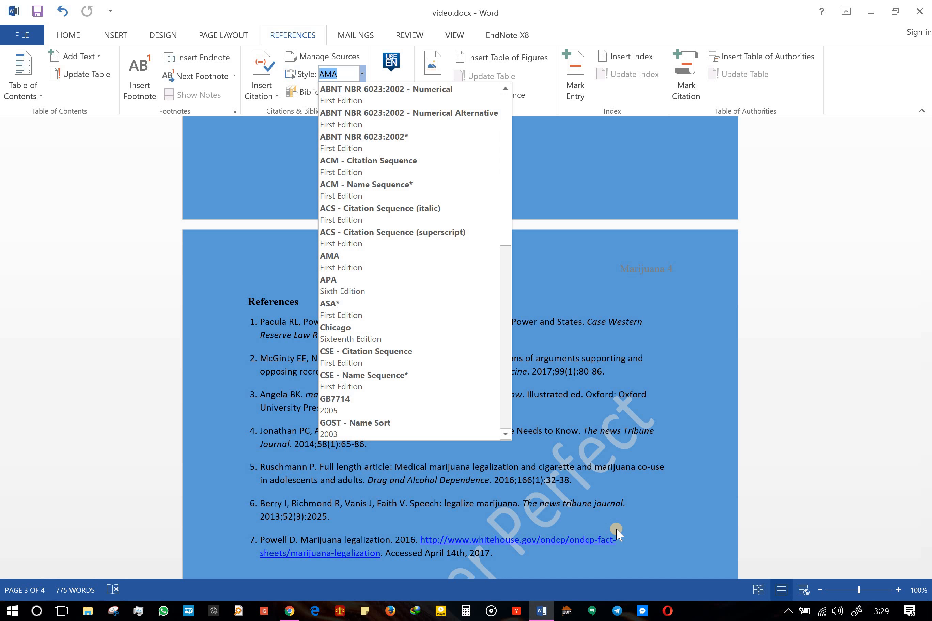
left_click(649, 527)
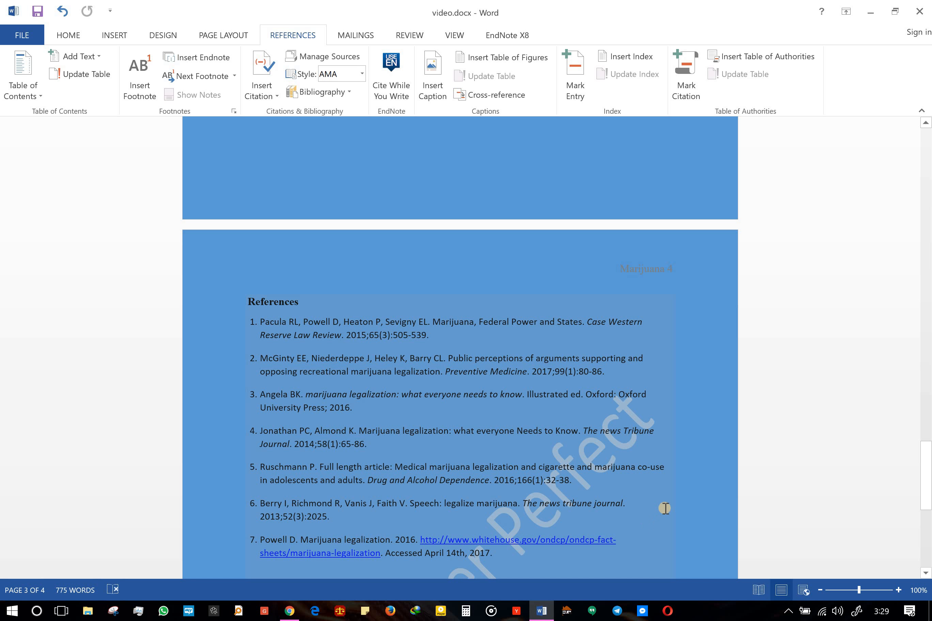